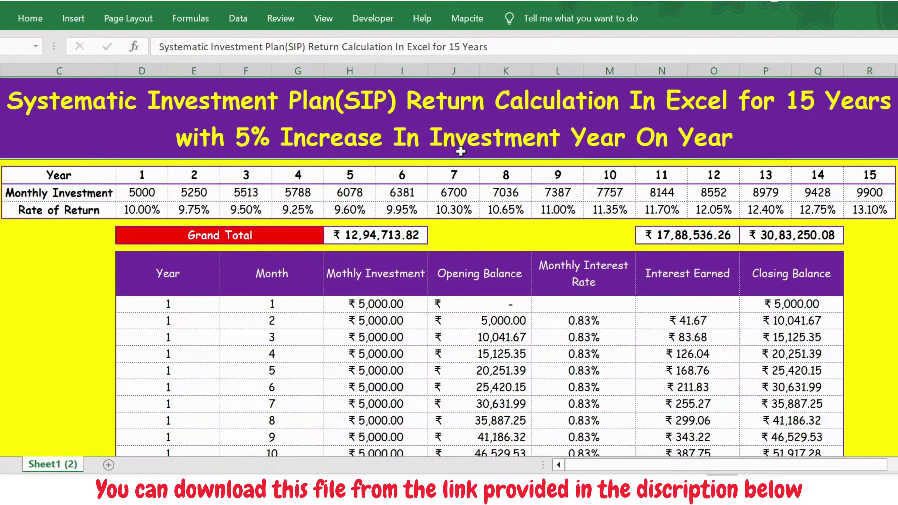
- Review the year header row, stepping through years 1 to 15
click(85, 175)
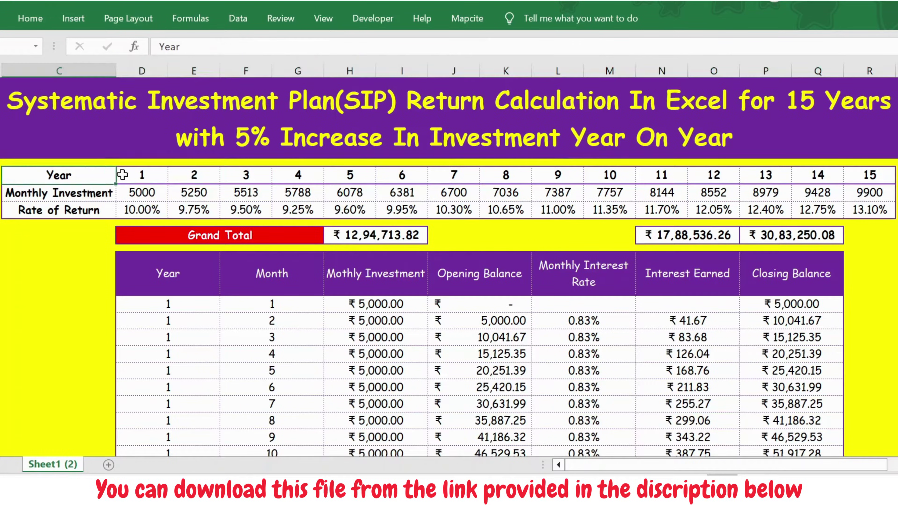
click(149, 177)
key(Left)
key(Right)
key(ctrl+Right)
key(Left)
key(Left)
key(ctrl+Left)
- Change the year-1 monthly investment in D7 from 5000 to 10000
key(Down)
key(Right)
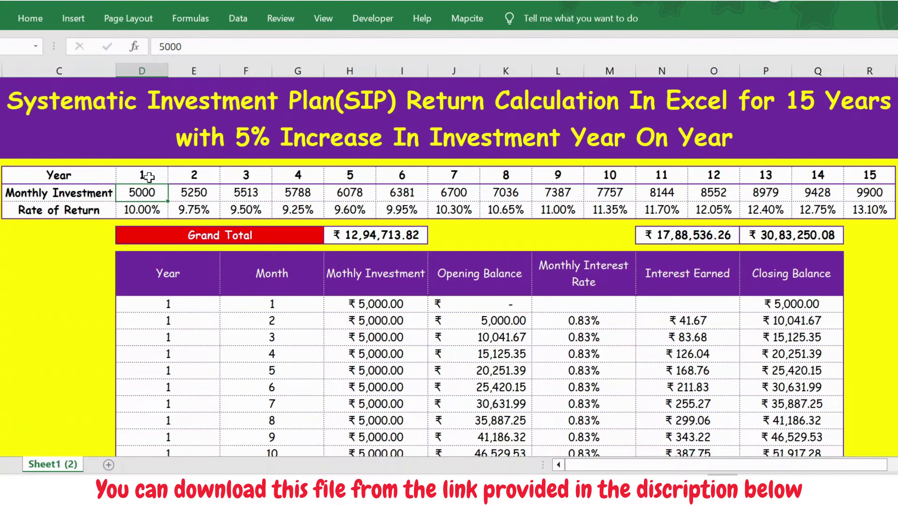
key(Left)
key(Right)
key(Left)
key(Right)
text(10)
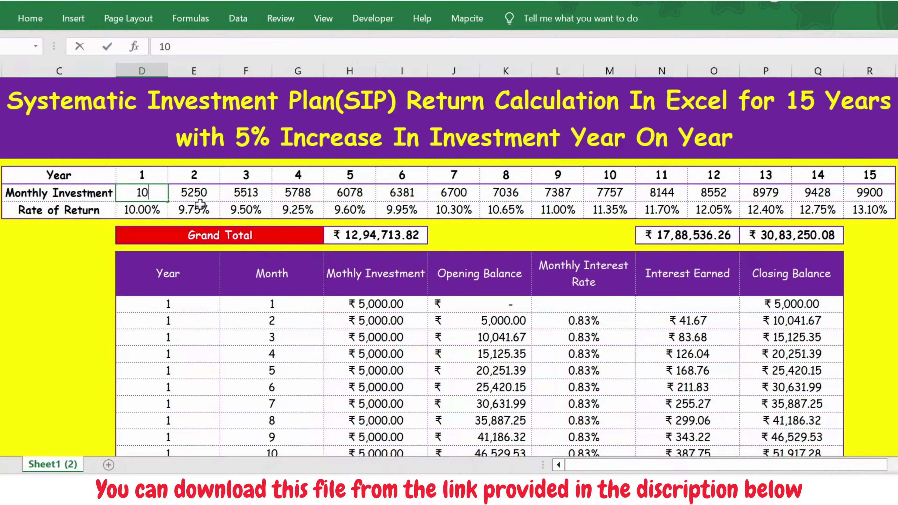
text(000)
key(Return)
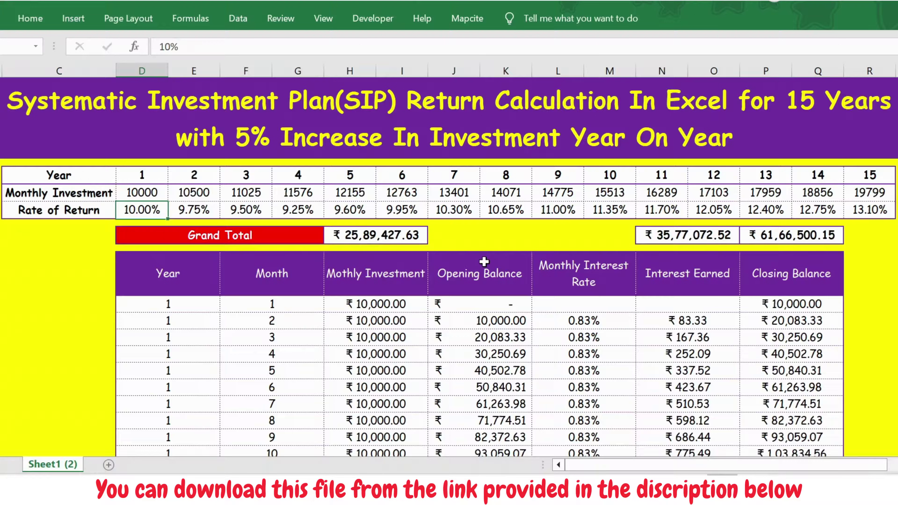
- Change the year-2 step-up formula in E7 from 5% to 10% (=D7+(D7*10%))
click(134, 192)
click(192, 192)
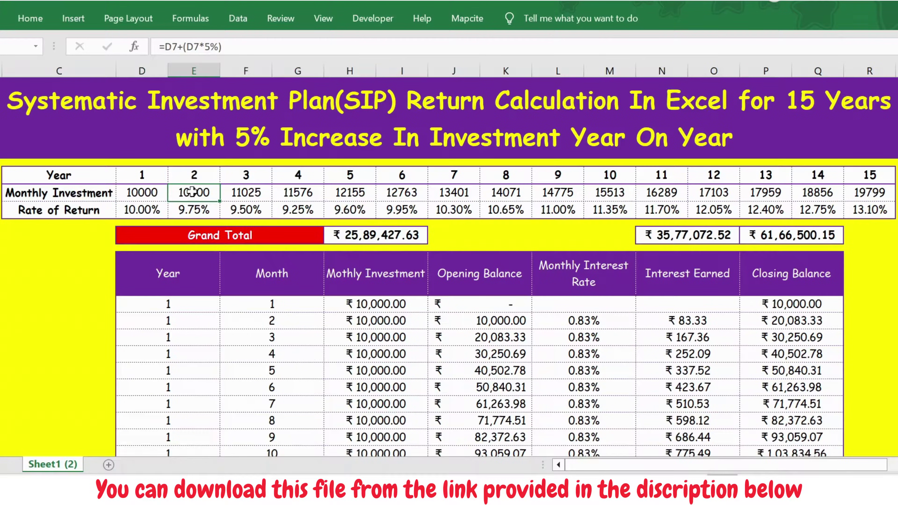
click(211, 45)
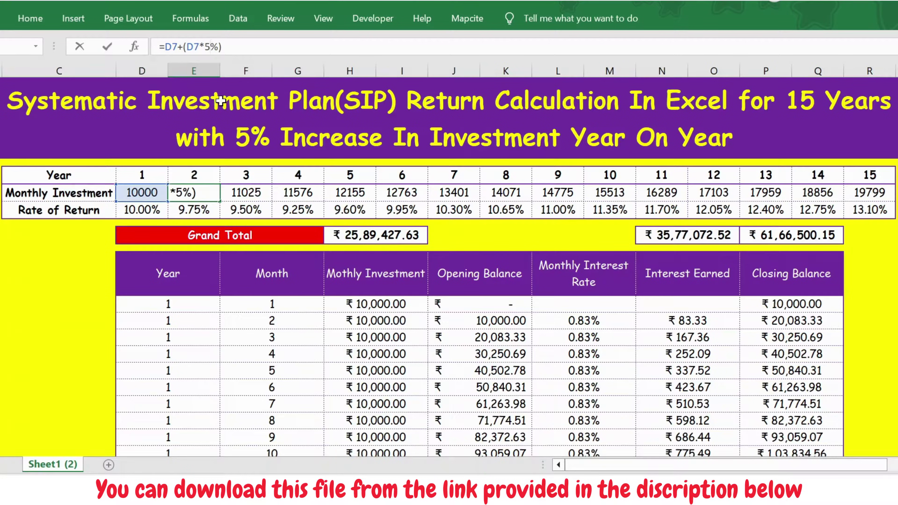
key(BackSpace)
text(10)
key(Return)
- Copy the 10% step-up formula across years 3 to 15 in F7:R7
key(Up)
key(ctrl+c)
key(Right)
key(ctrl+shift+Right)
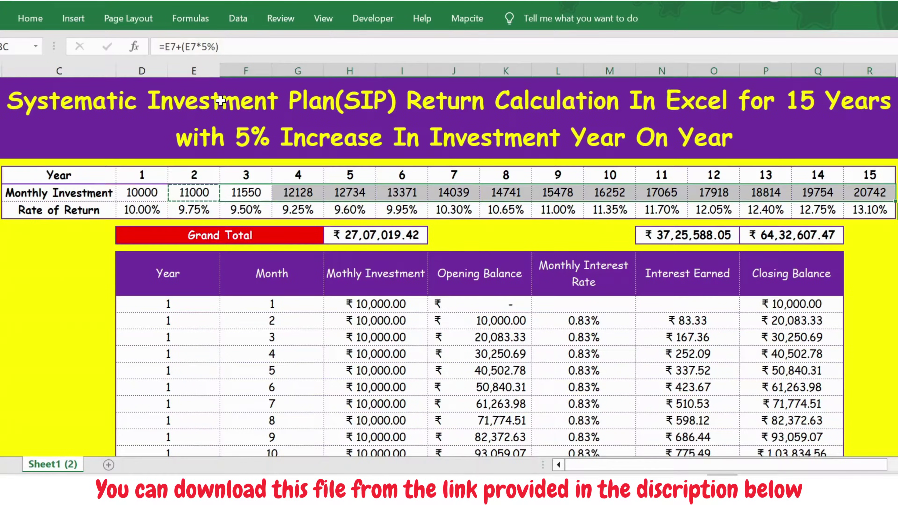
key(ctrl+v)
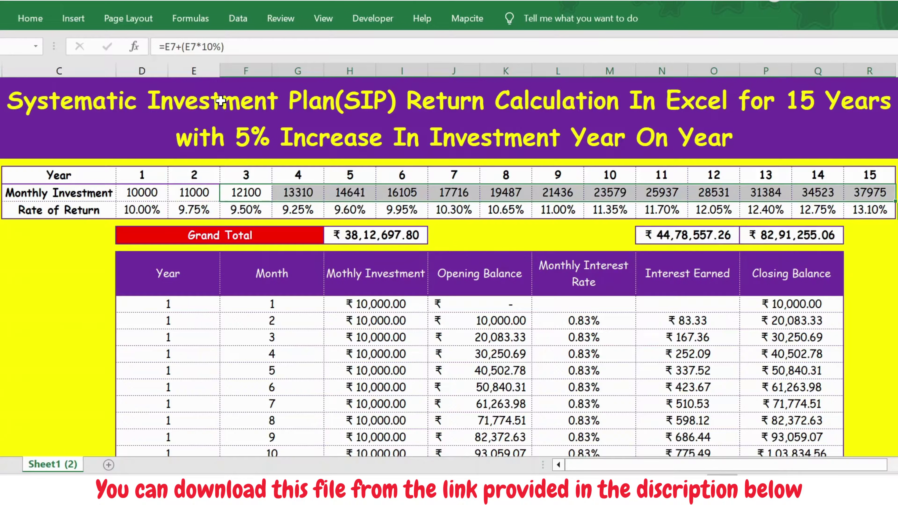
key(Down)
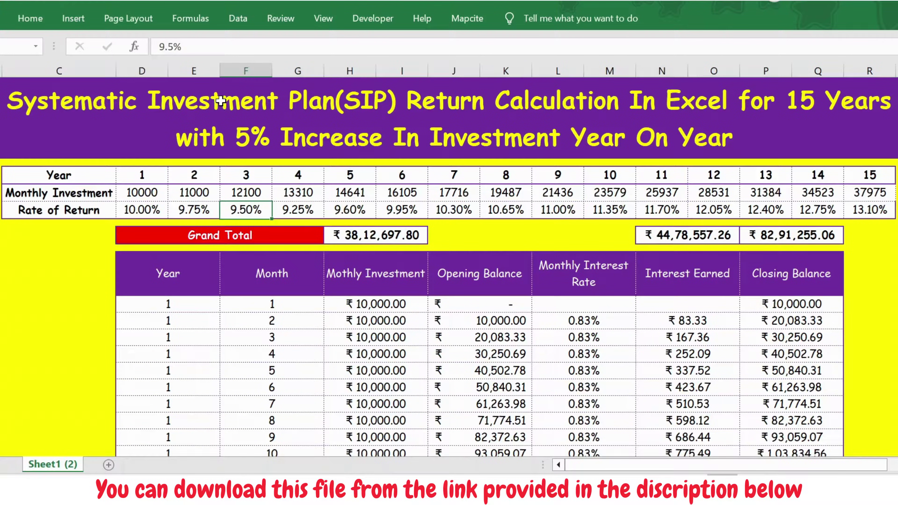
key(Left)
key(Left)
key(Left)
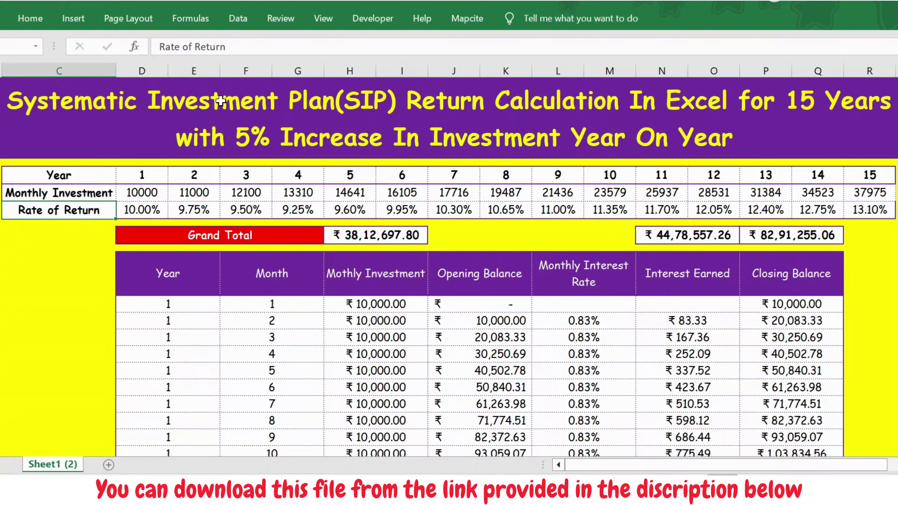
key(Right)
key(ctrl+shift+Right)
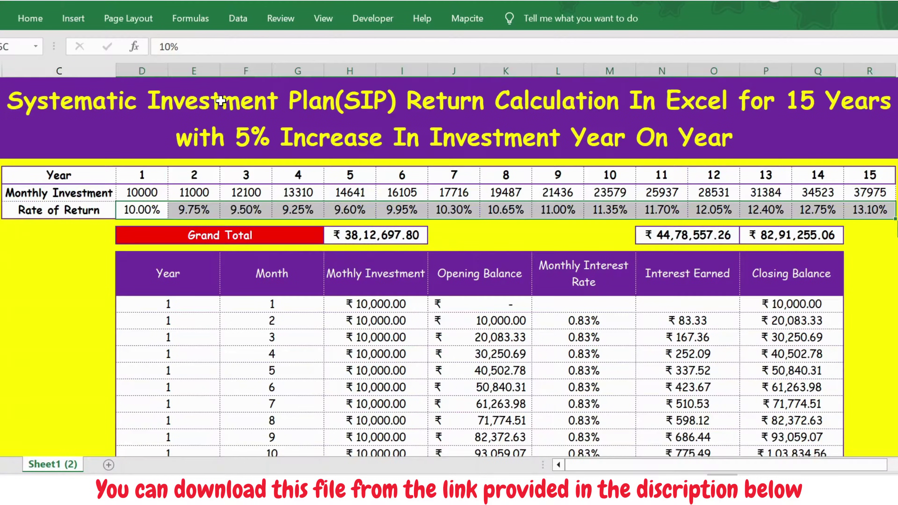
key(Left)
key(Right)
key(Right)
key(Right)
key(Right)
key(Left)
key(Left)
key(Left)
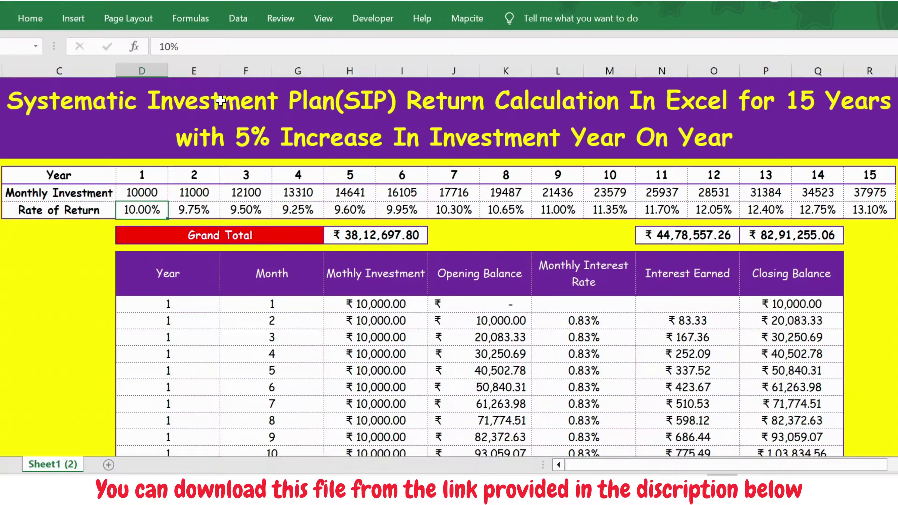
key(Right)
key(Left)
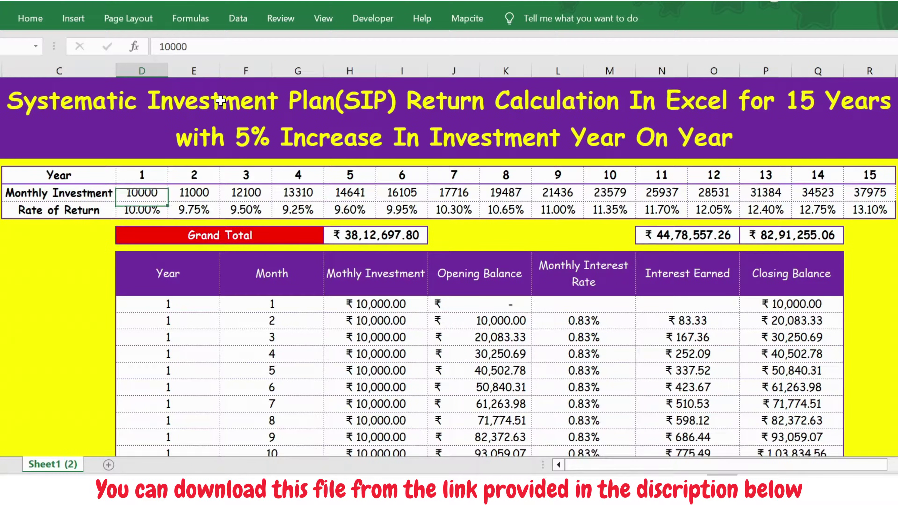
key(ctrl+shift+Right)
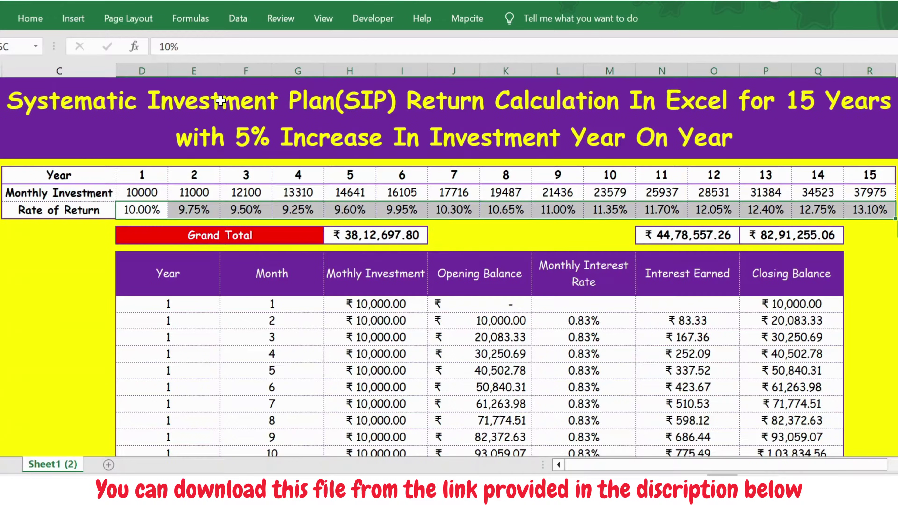
key(Left)
key(Down)
key(Down)
key(Right)
key(Right)
key(Down)
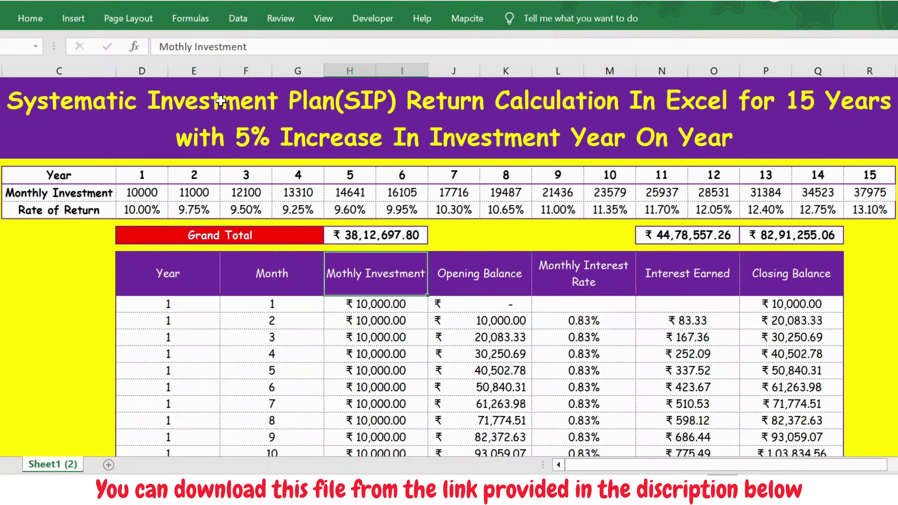
key(Up)
key(Down)
key(Down)
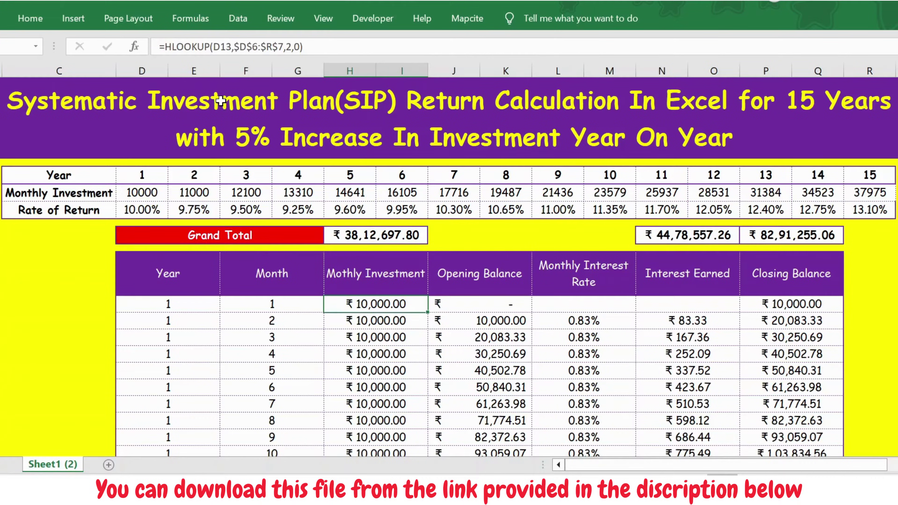
key(ctrl+shift+Down)
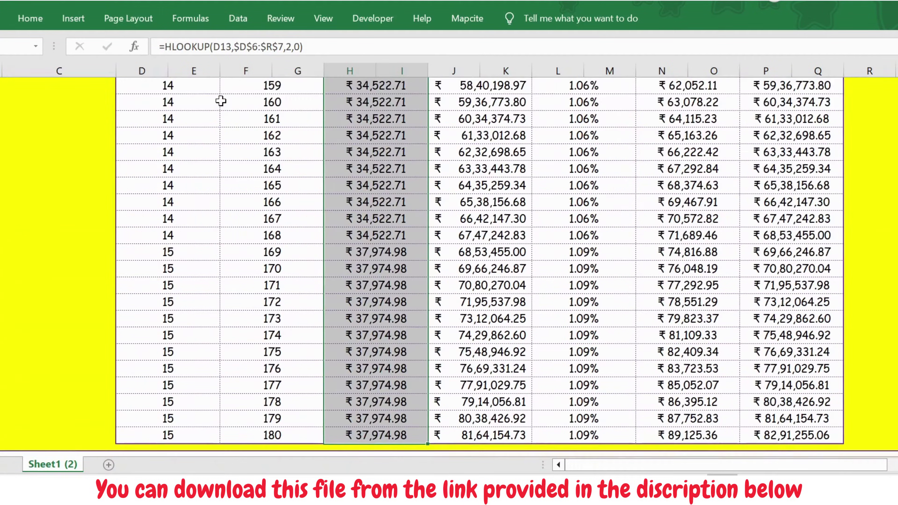
key(ctrl+Up)
key(ctrl+Up)
key(ctrl+Up)
key(ctrl+Up)
key(ctrl+Up)
key(Down)
key(Down)
key(Down)
key(Down)
key(Down)
key(Down)
key(Down)
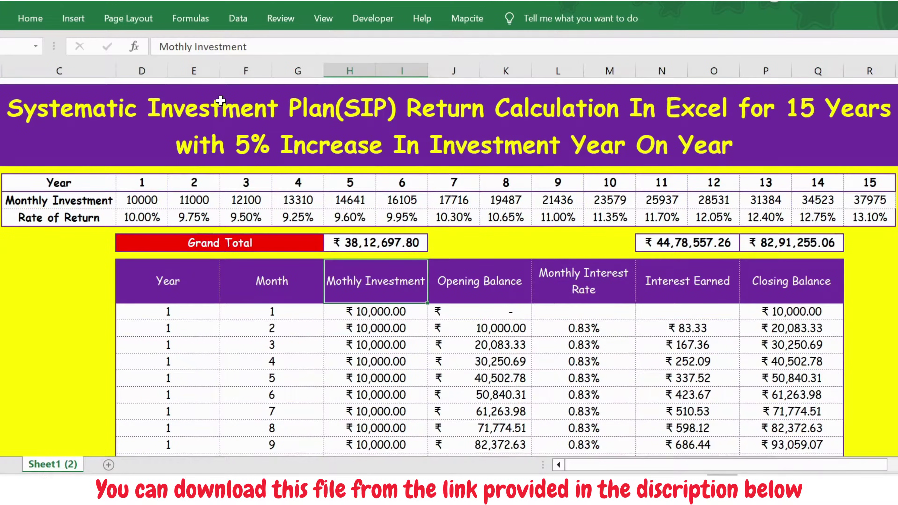
key(Right)
key(Right)
key(Right)
key(Right)
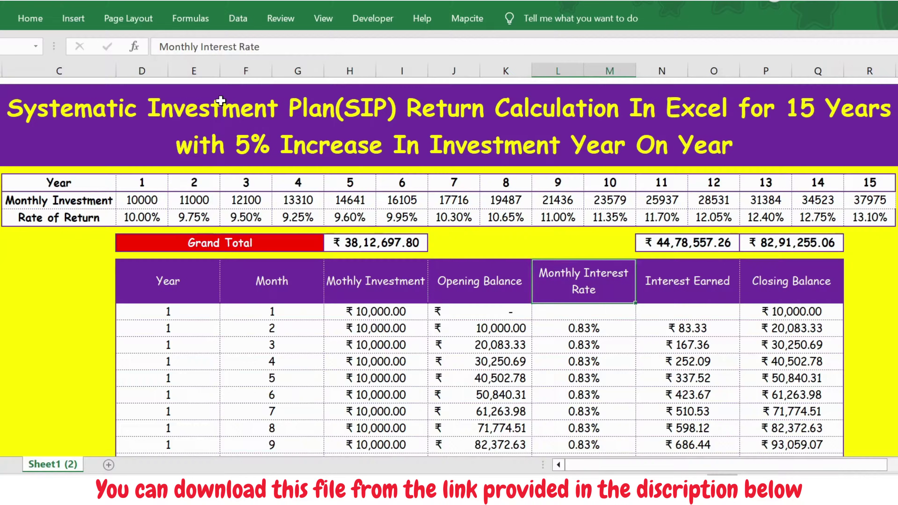
key(Left)
key(Down)
key(Down)
key(Down)
key(Down)
key(Up)
key(Up)
key(Up)
key(Up)
key(Up)
key(Up)
key(Down)
key(Right)
key(Down)
key(Up)
key(Up)
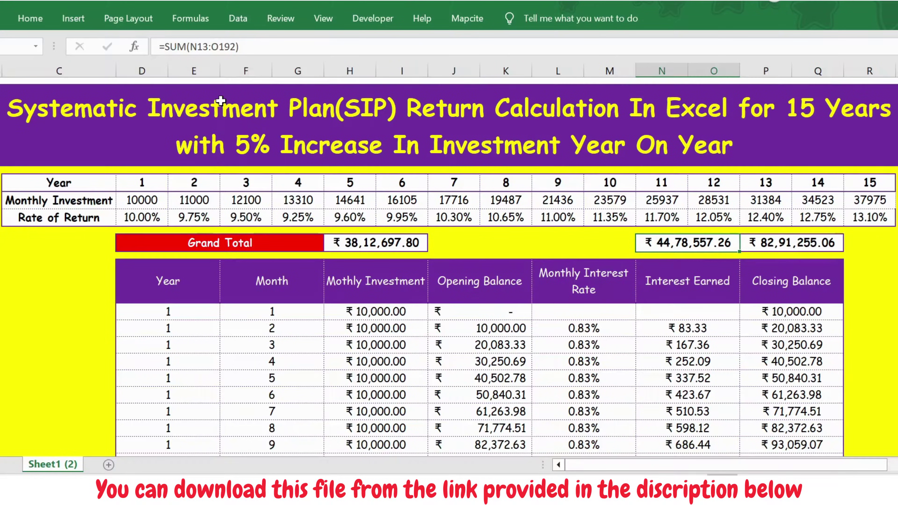
key(Right)
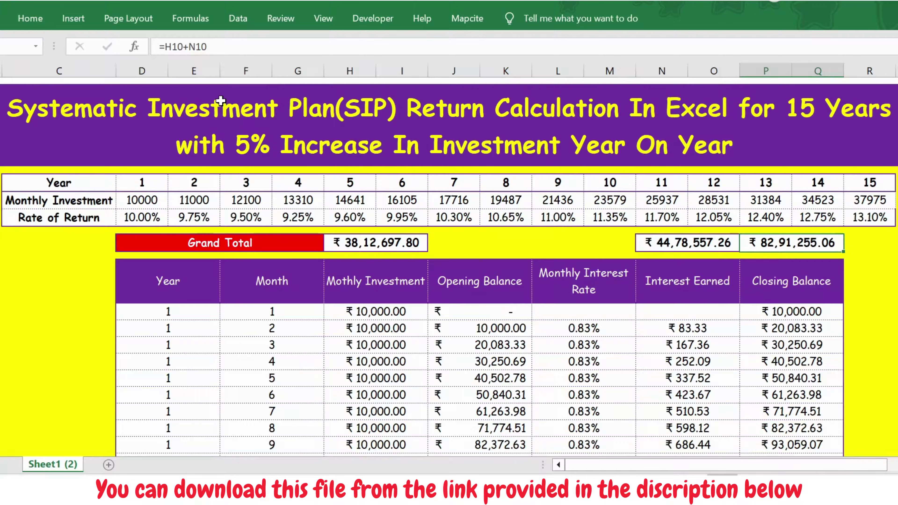
click(146, 194)
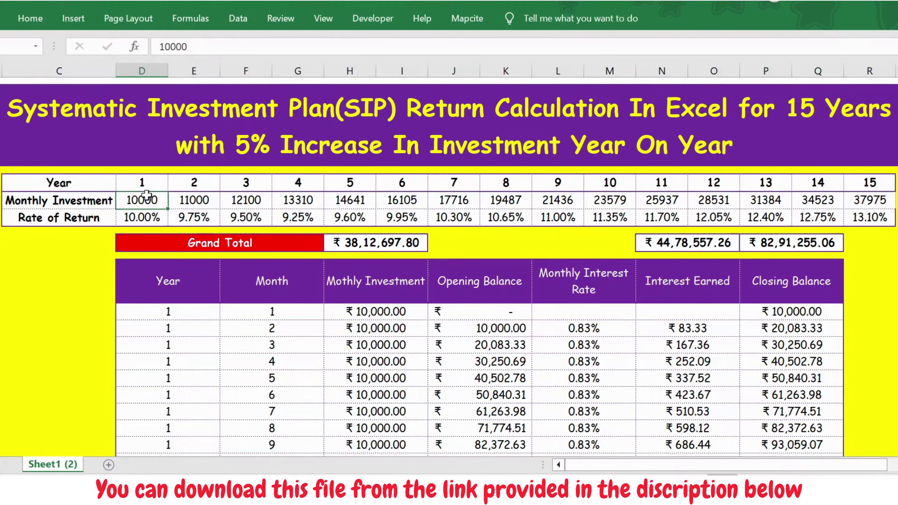
click(186, 199)
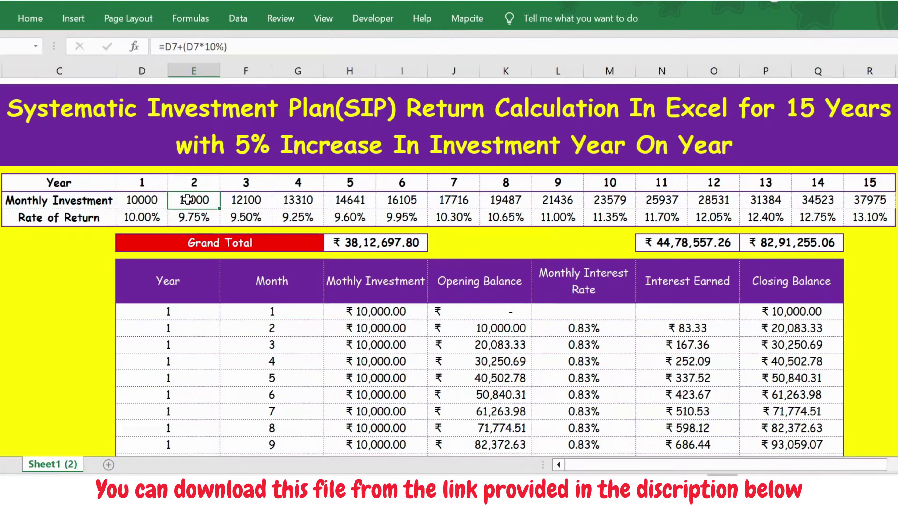
click(786, 243)
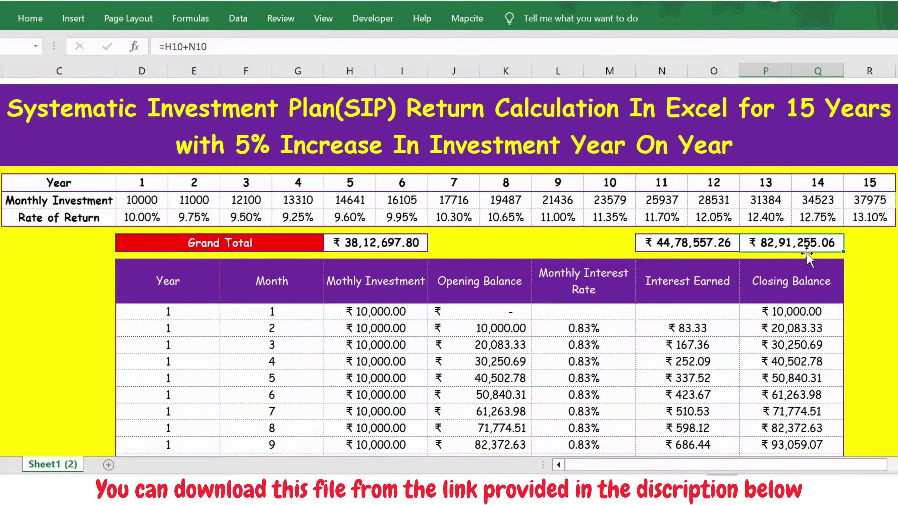
click(247, 289)
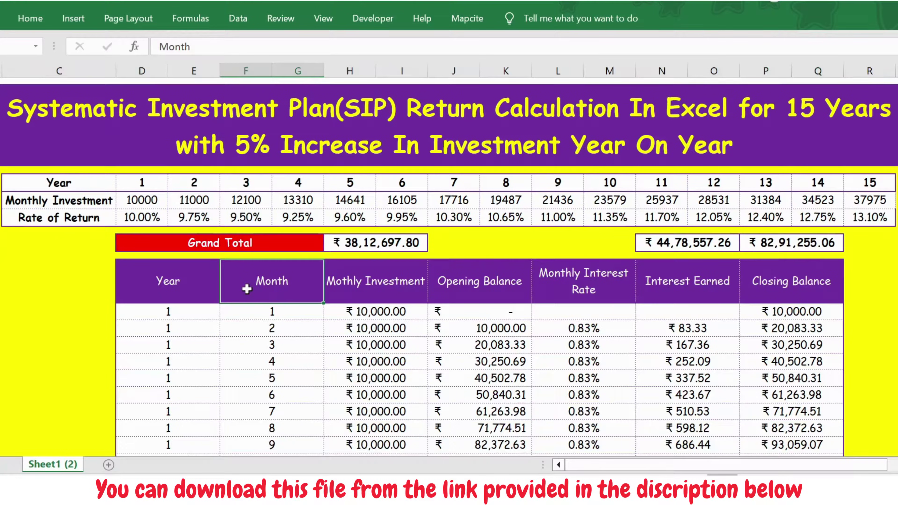
key(Left)
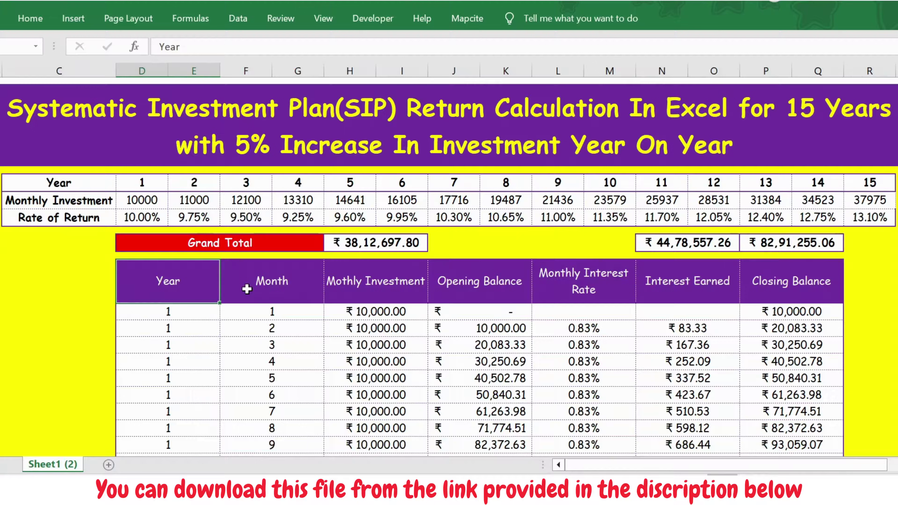
key(Down)
key(Down)
key(Up)
key(Up)
key(Down)
key(Down)
key(Down)
key(Down)
key(Down)
key(Down)
key(Down)
key(Down)
key(Down)
key(Down)
key(Down)
key(Down)
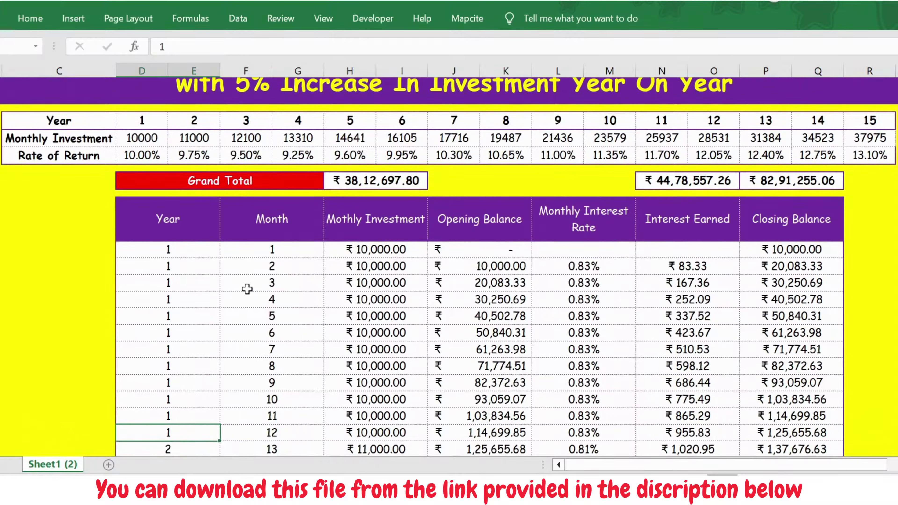
key(Up)
key(Down)
key(Down)
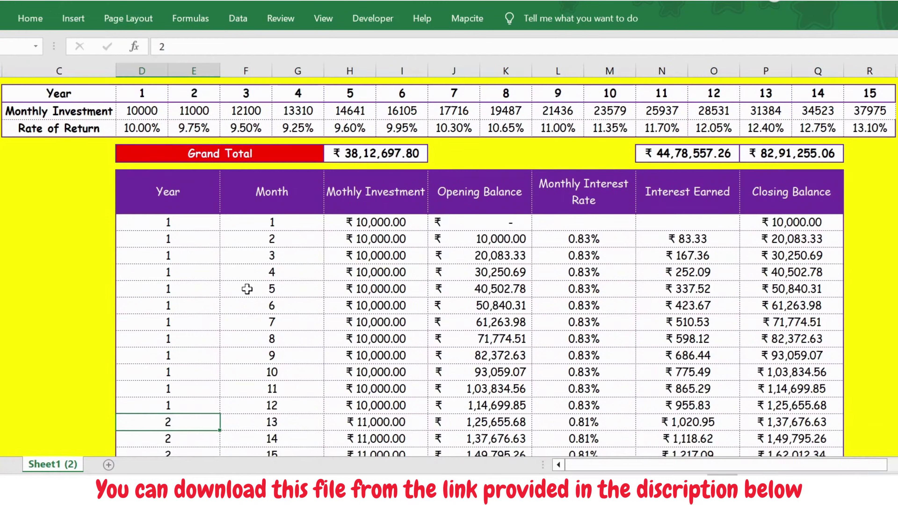
key(Down)
key(Down)
key(Down)
key(Down)
key(Down)
key(Down)
key(Down)
key(Down)
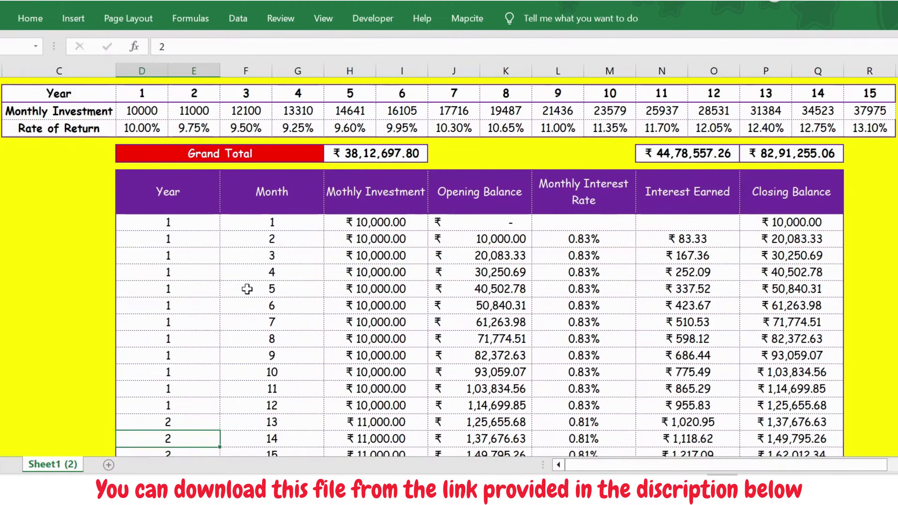
key(Down)
key(Down)
key(Down)
key(Down)
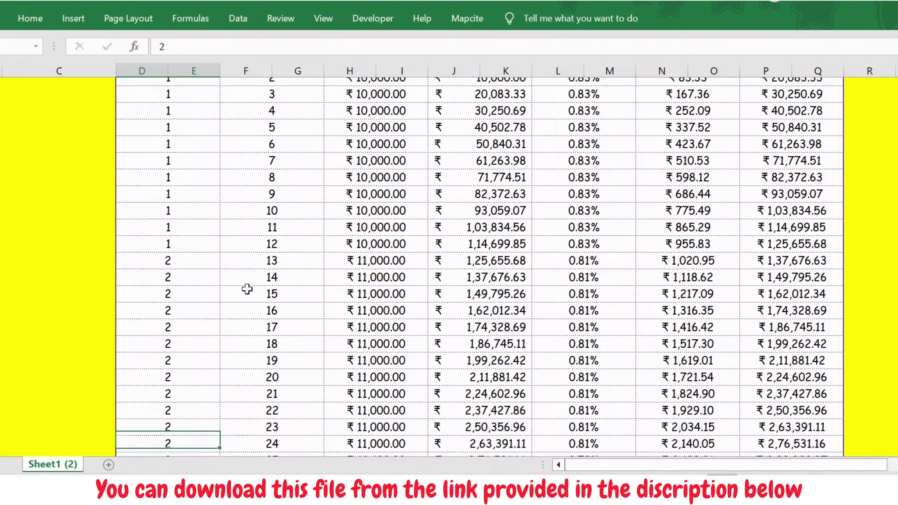
key(ctrl+Up)
key(ctrl+Up)
key(ctrl+Up)
key(ctrl+Up)
key(ctrl+Up)
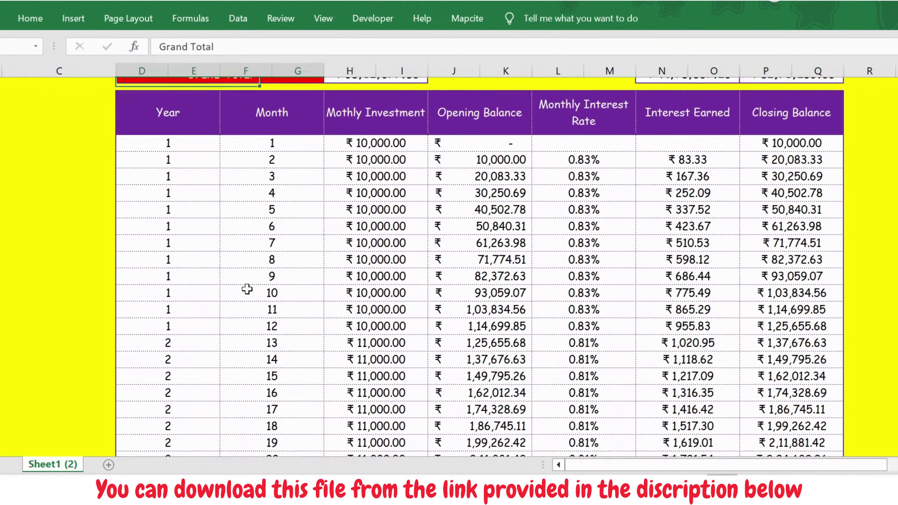
key(Down)
key(Down)
key(Down)
key(Down)
key(Down)
key(Down)
key(Down)
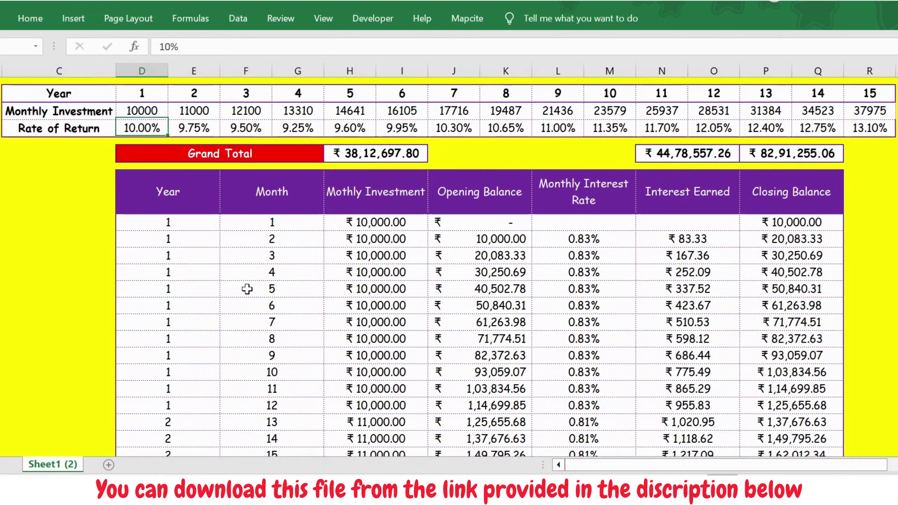
key(Right)
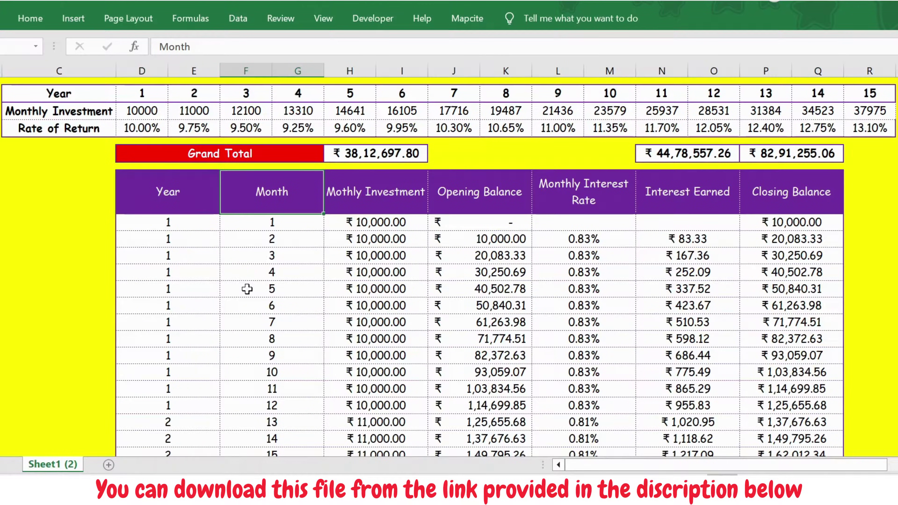
key(Down)
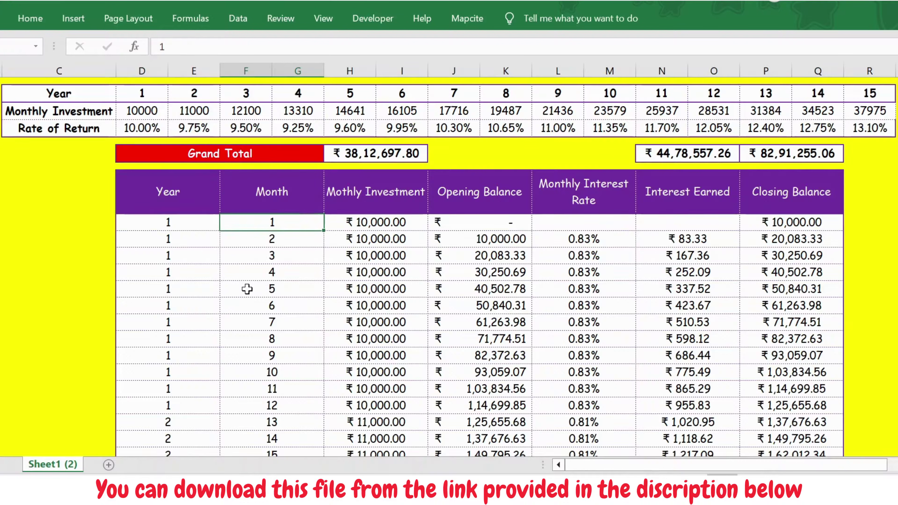
key(ctrl+shift+Down)
key(ctrl+Up)
key(ctrl+Up)
key(ctrl+Up)
key(ctrl+Up)
key(Down)
key(Down)
key(Down)
key(Down)
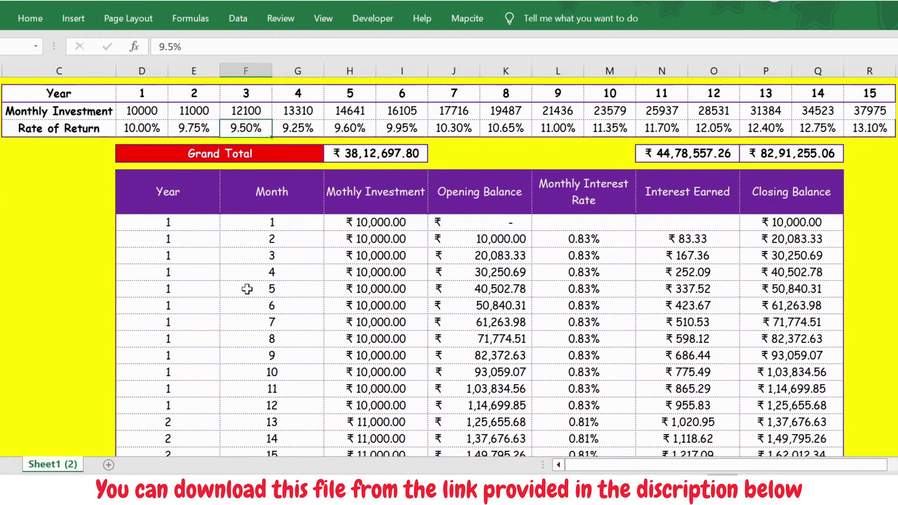
key(Down)
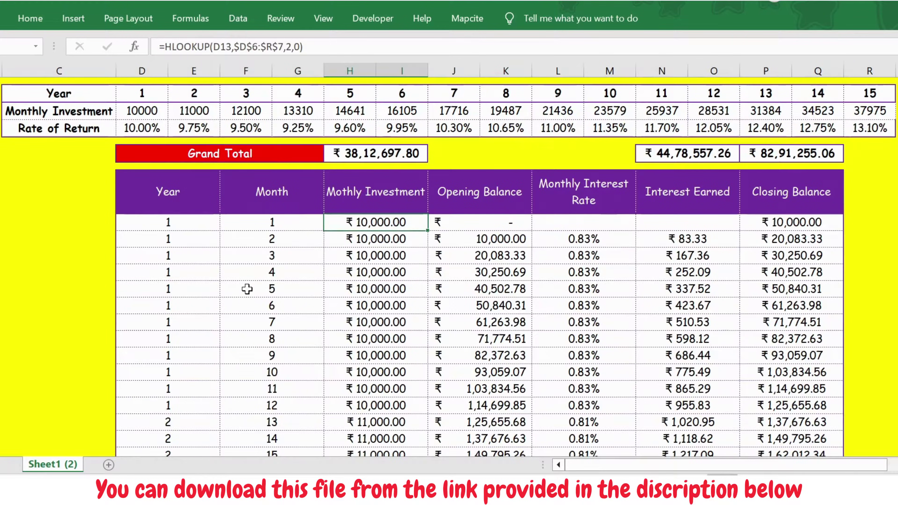
key(Up)
key(Up)
key(Up)
key(Up)
key(Up)
key(Up)
key(Up)
key(Down)
key(Down)
key(Down)
key(Down)
key(Down)
key(Down)
key(Down)
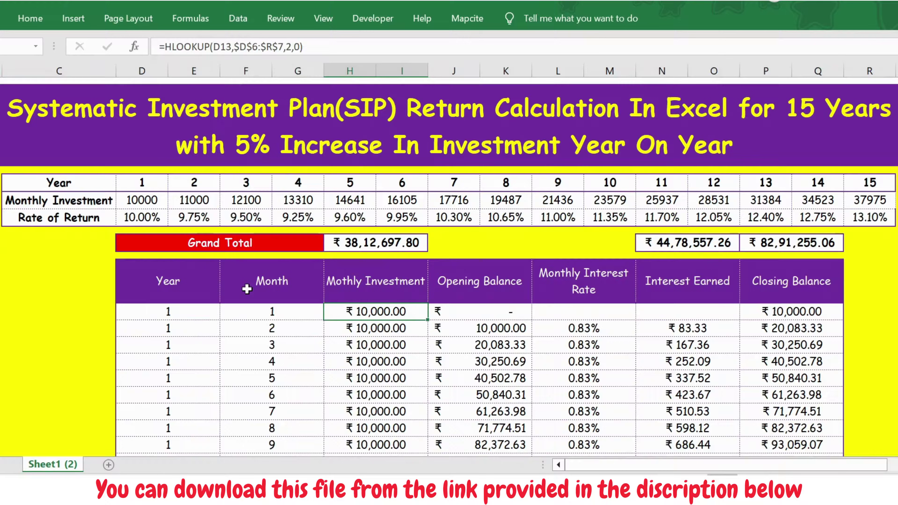
- Enter =HLOOKUP(D13,$D$6:$R$7,2,0) in H13 for month 1's investment
text(=hl)
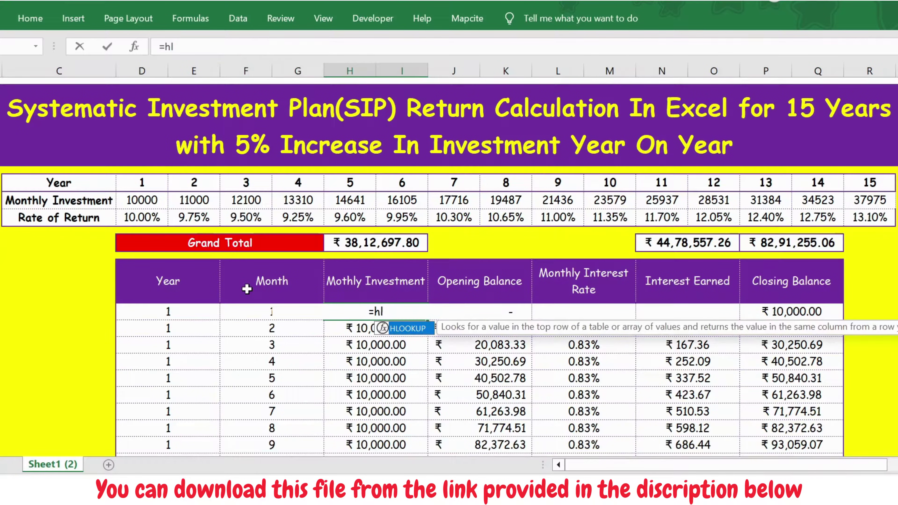
key(Tab)
key(Left)
key(Left)
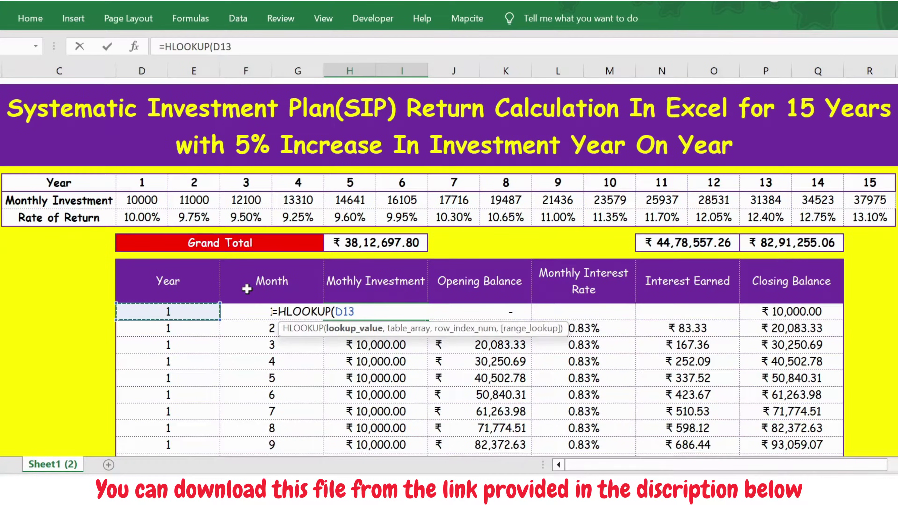
key(Up)
key(Down)
text(,)
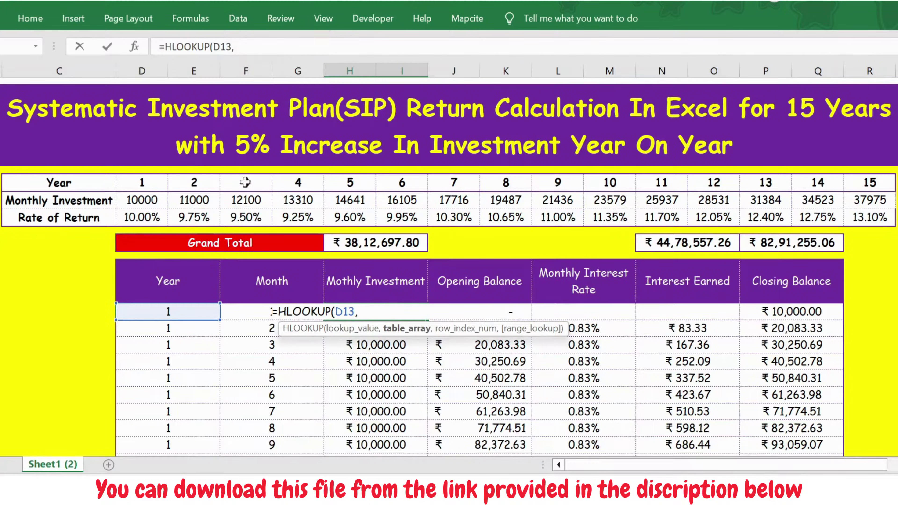
click(147, 179)
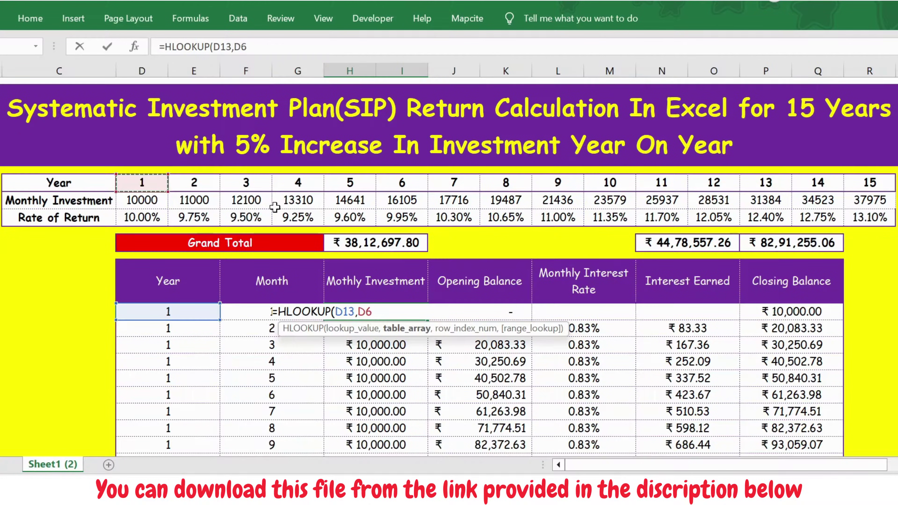
drag(147, 179, 152, 201)
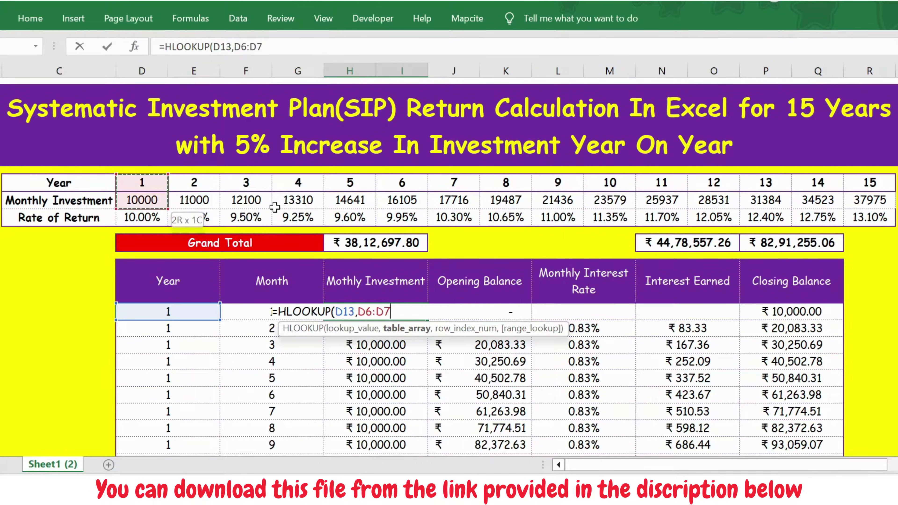
key(ctrl+shift+Right)
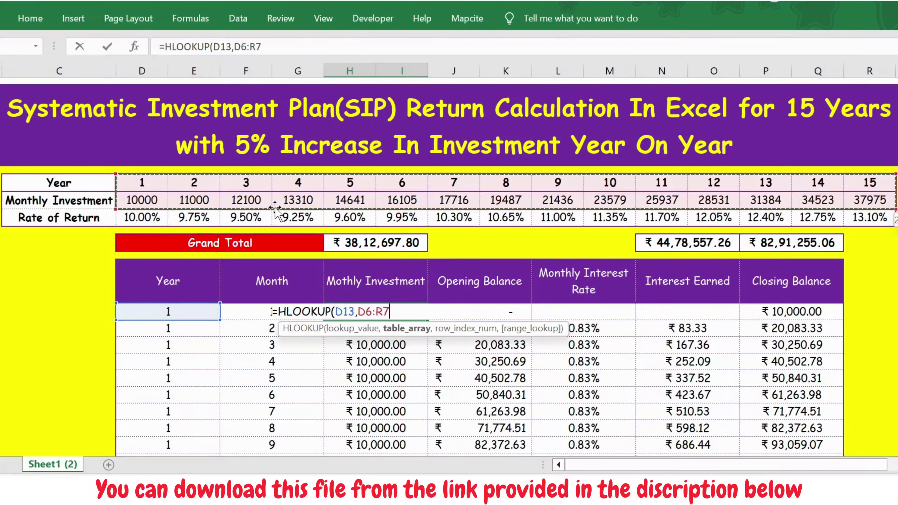
key(F4)
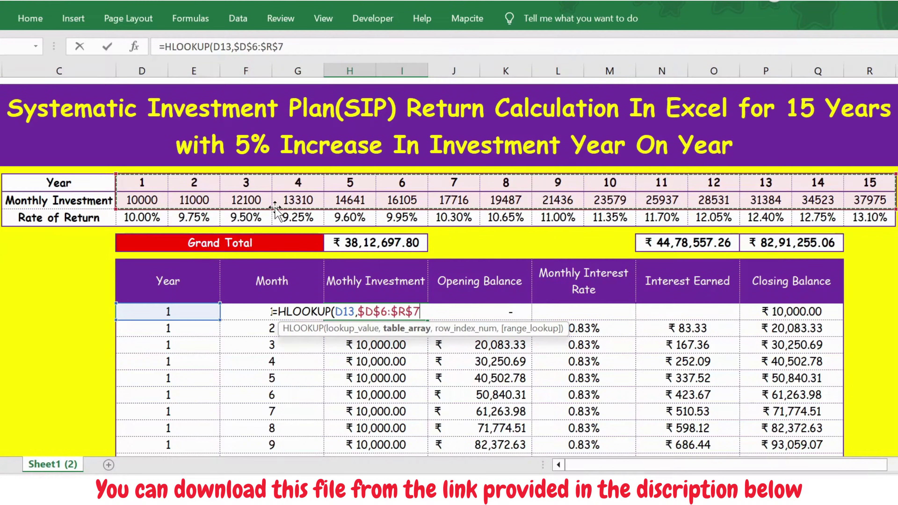
text(,2,0)
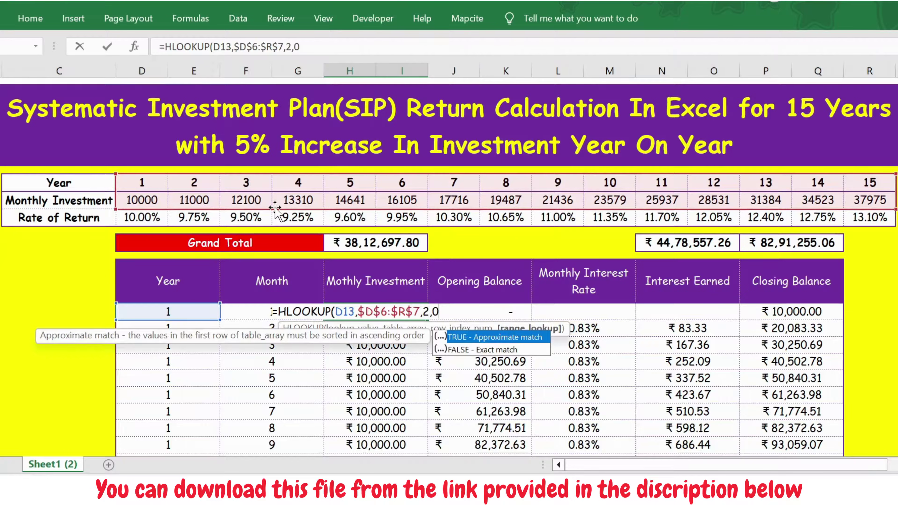
text())
key(Return)
- Fill the HLOOKUP investment formula down through month 180 and check the last row
key(Up)
key(ctrl+c)
key(Down)
key(ctrl+shift+Down)
key(ctrl+v)
key(ctrl+BackSpace)
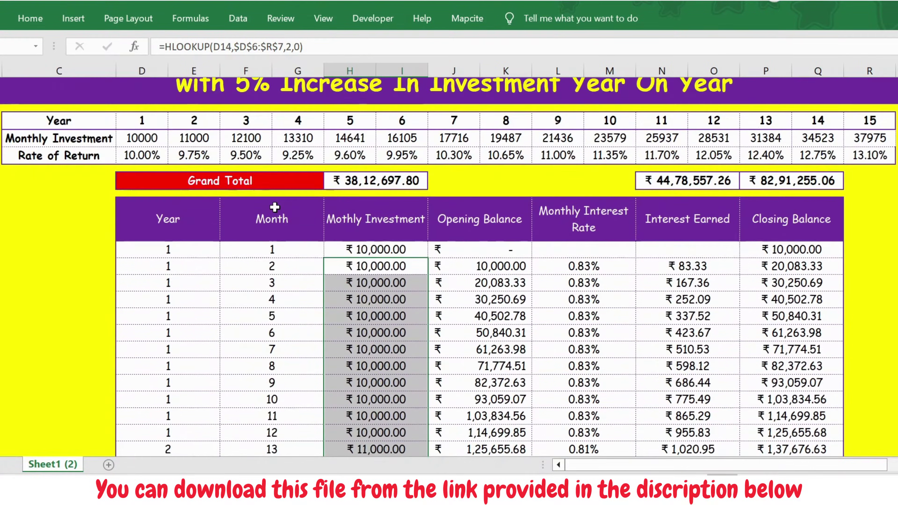
key(ctrl+Down)
key(Up)
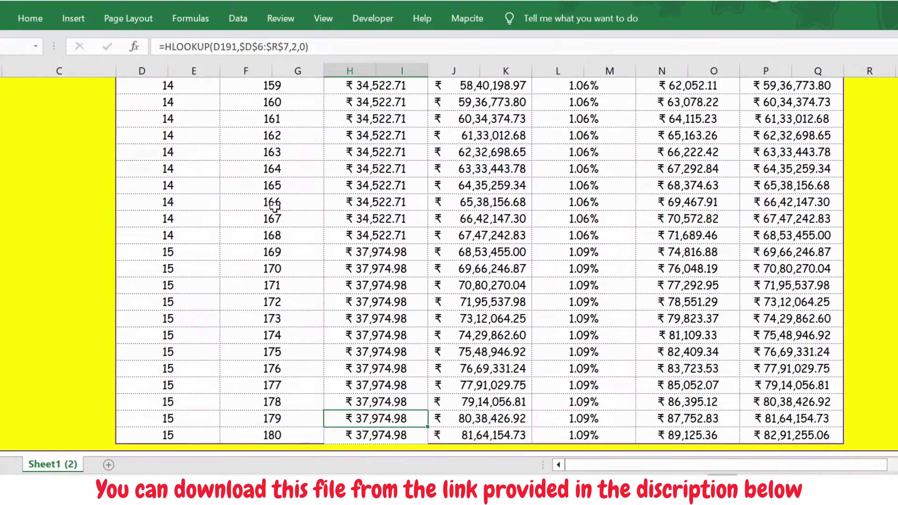
key(ctrl+Up)
key(ctrl+Up)
key(ctrl+Up)
key(ctrl+Up)
key(ctrl+Up)
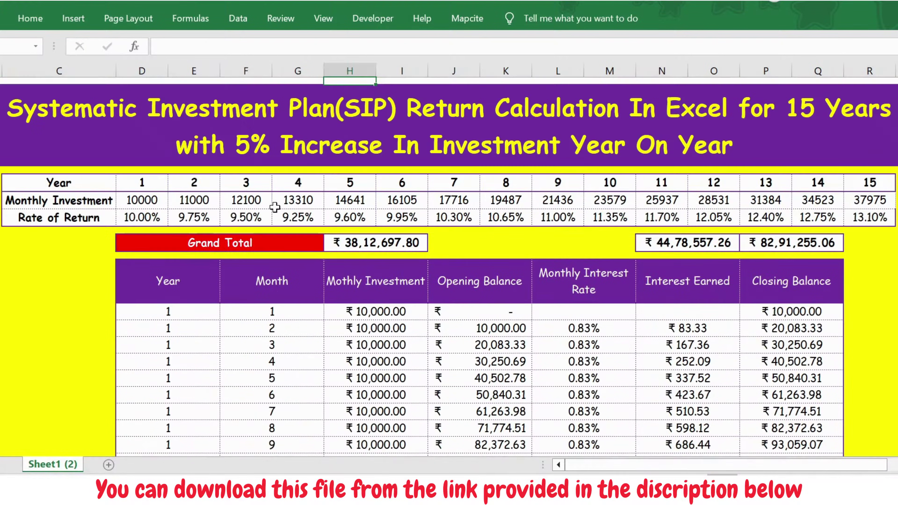
key(Down)
key(Down)
key(Down)
key(Down)
key(Down)
key(Down)
key(Down)
key(Down)
key(Down)
key(Down)
key(Down)
key(Right)
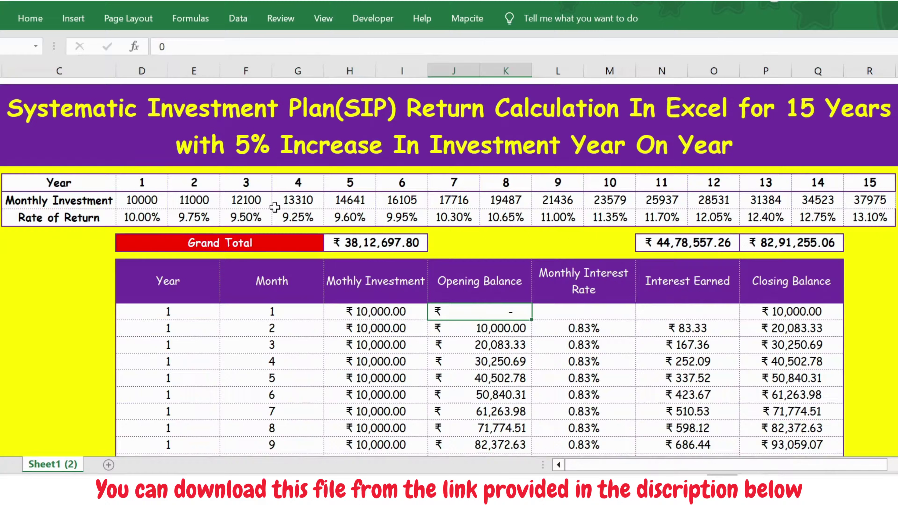
key(Up)
key(Down)
key(Down)
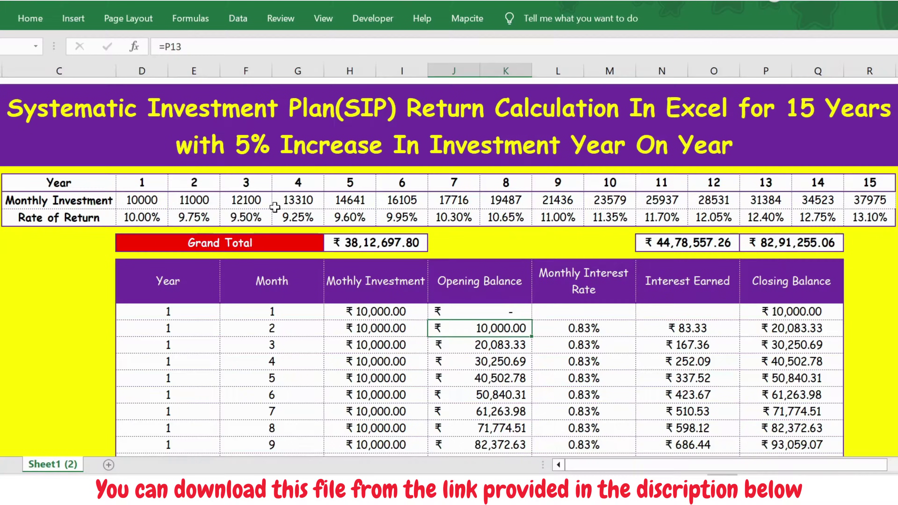
key(F2)
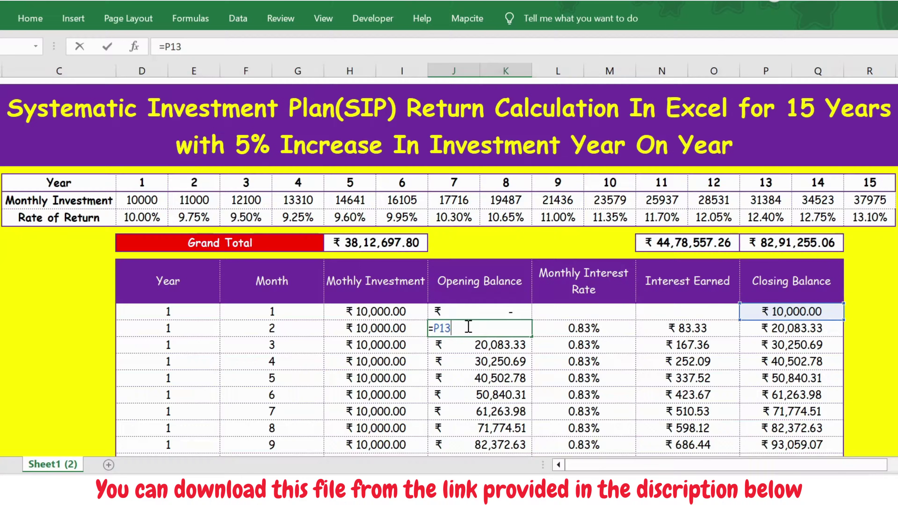
key(Return)
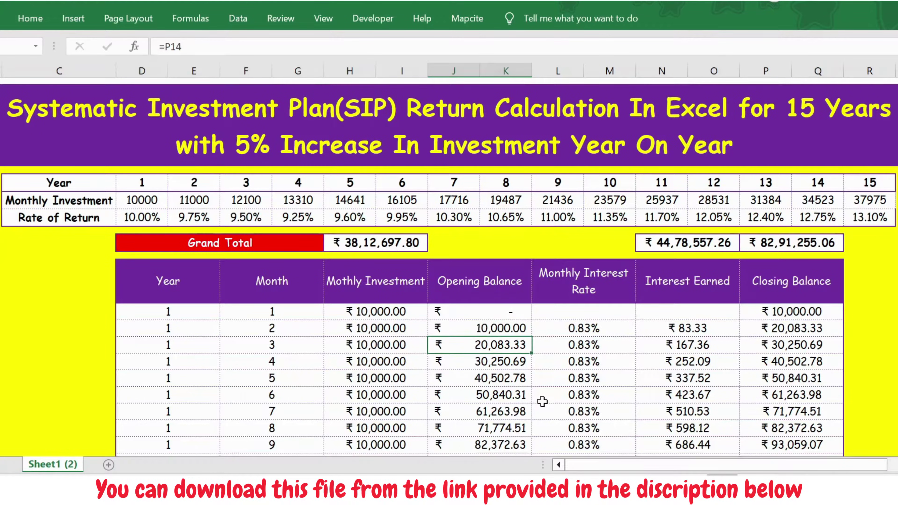
key(F2)
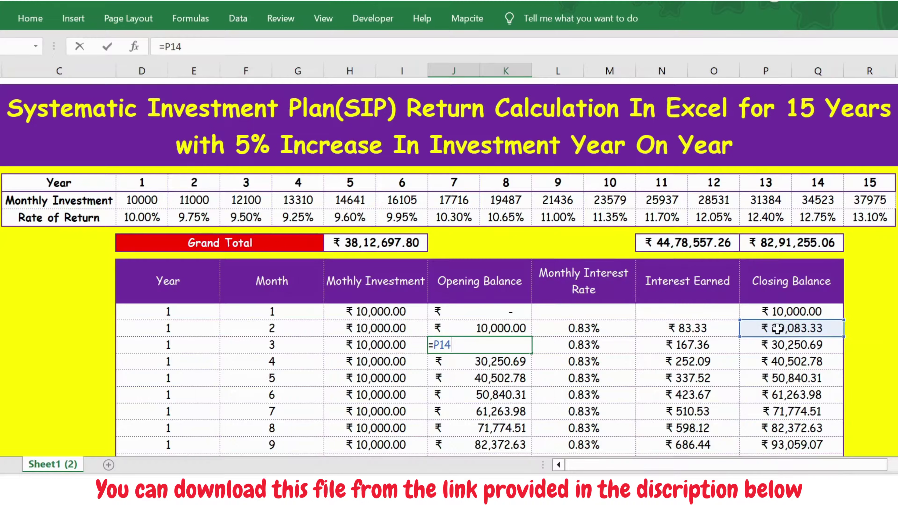
key(ctrl+Return)
key(Up)
key(Right)
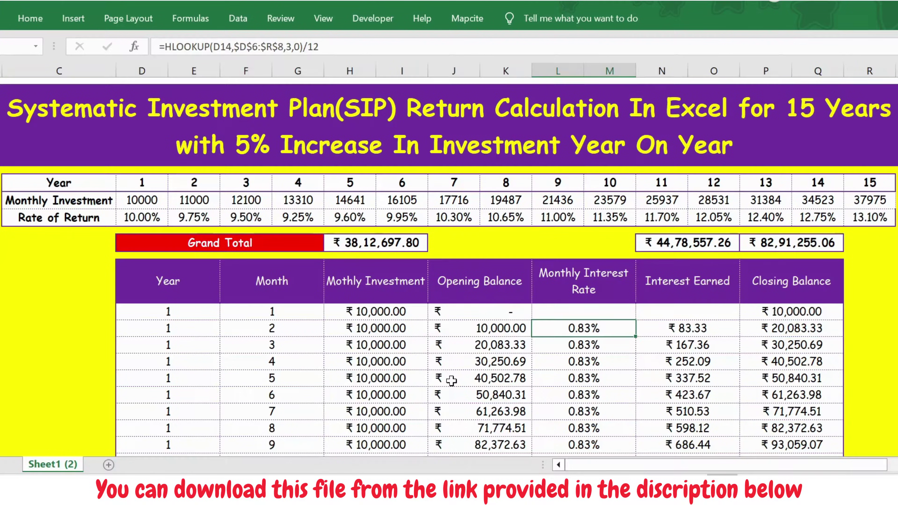
key(Up)
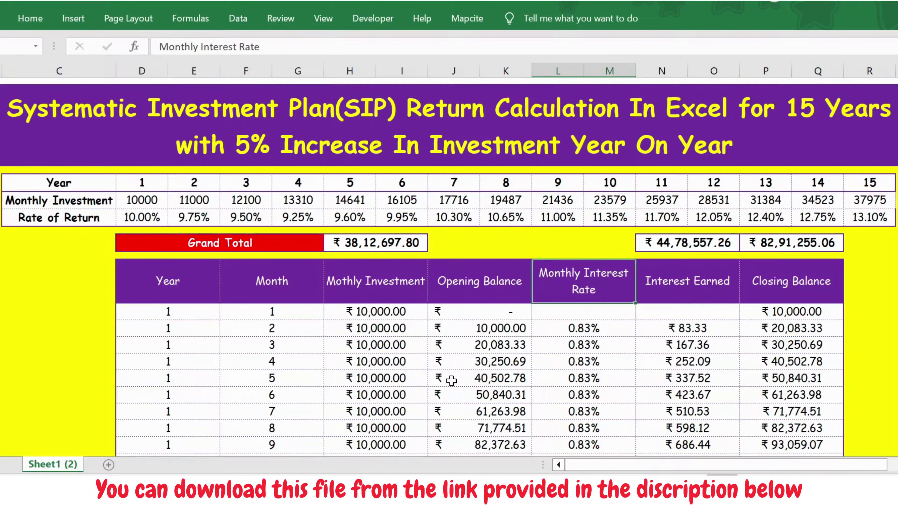
key(Down)
key(Up)
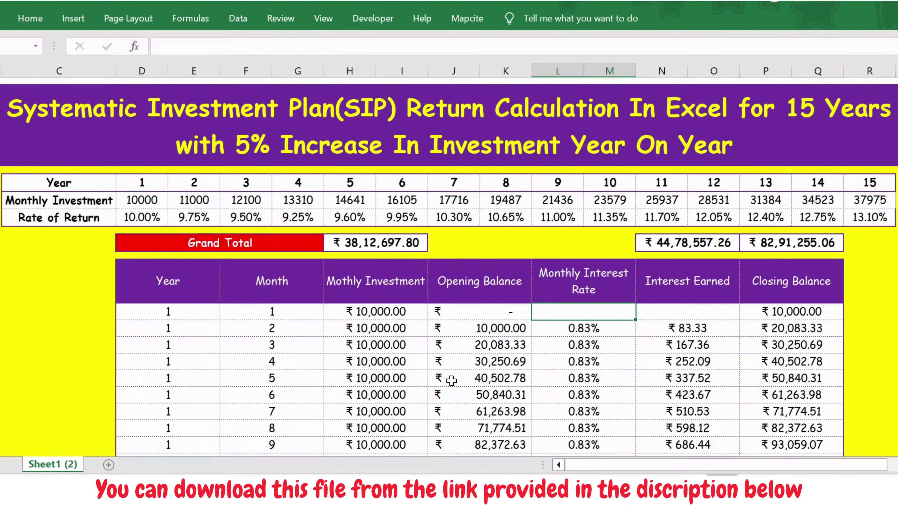
key(Down)
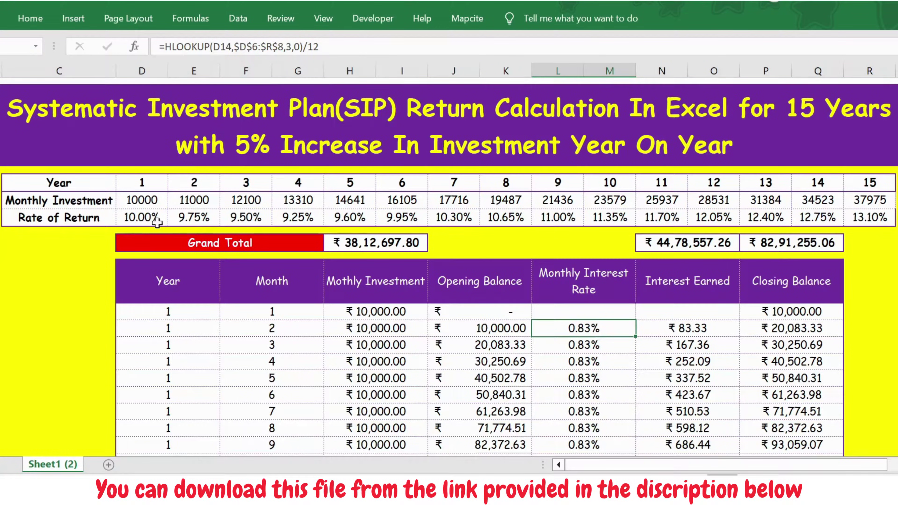
- Enter =HLOOKUP(D14,$D$6:$R$8,3,0) in L14 to fetch month 2's Rate of Return
key(F2)
text(=hl)
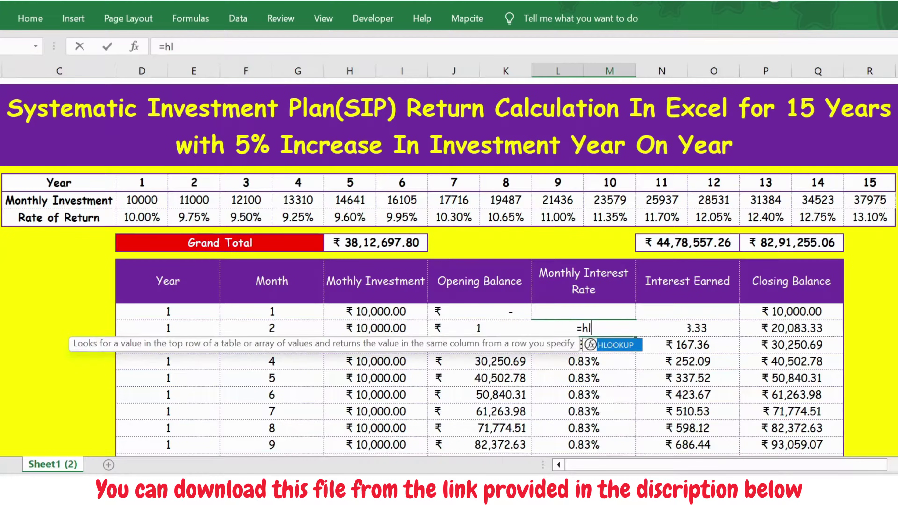
key(Tab)
click(480, 328)
key(Left)
key(Left)
key(Left)
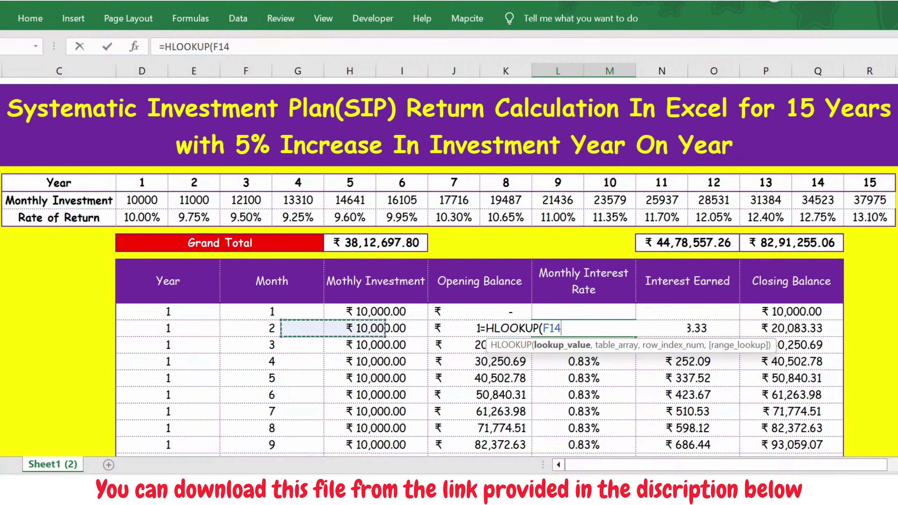
text(,)
key(Up)
key(Up)
key(Up)
key(Up)
key(Up)
key(Up)
key(Up)
key(Right)
key(Up)
key(Left)
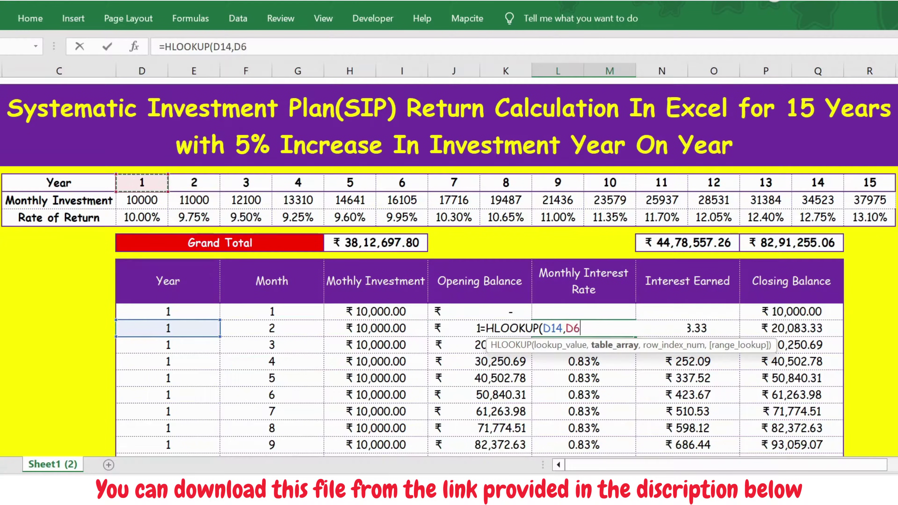
key(shift+Down)
key(shift+Down)
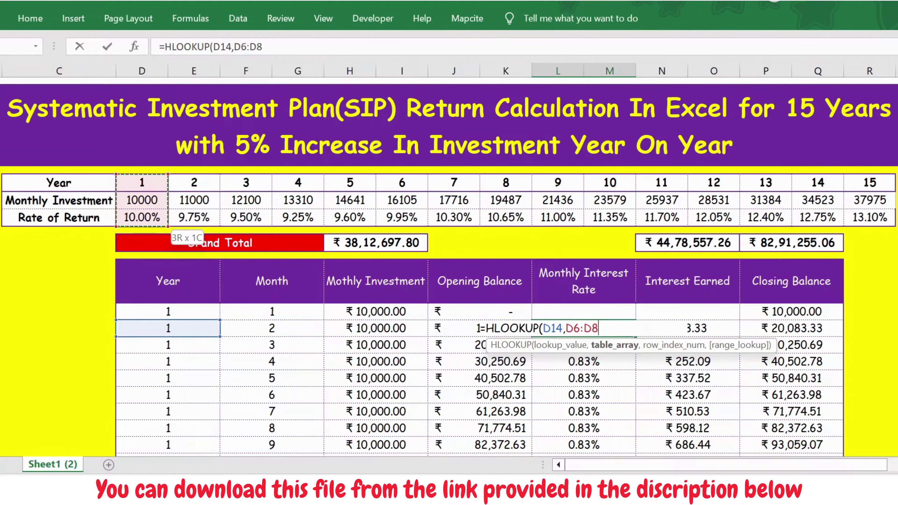
key(ctrl+shift+Right)
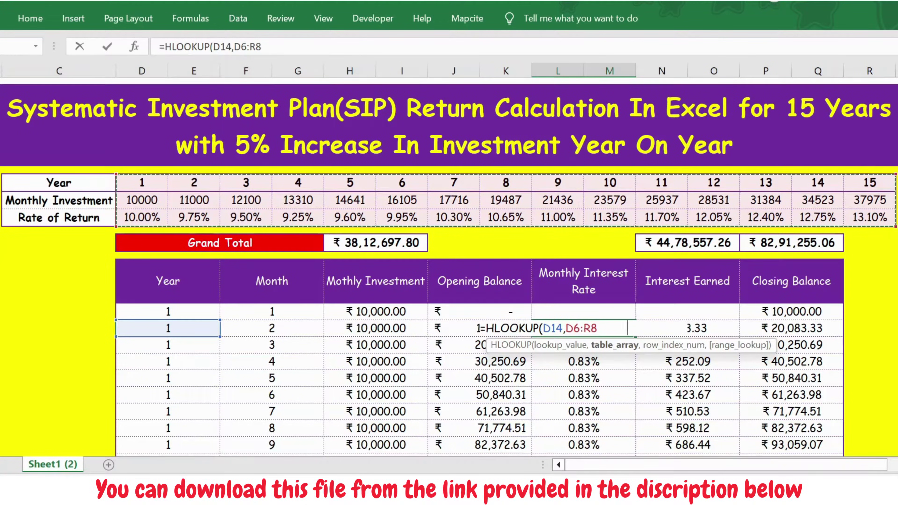
key(F4)
text(,3,)
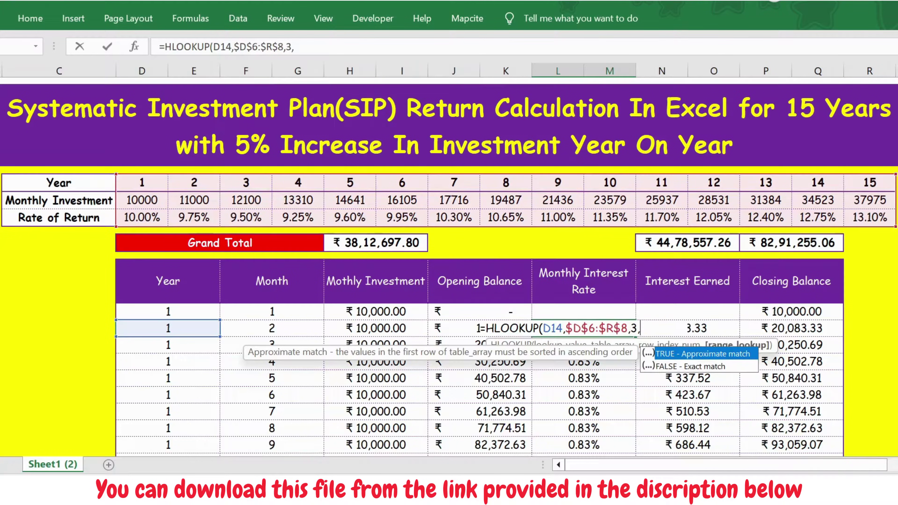
text(0))
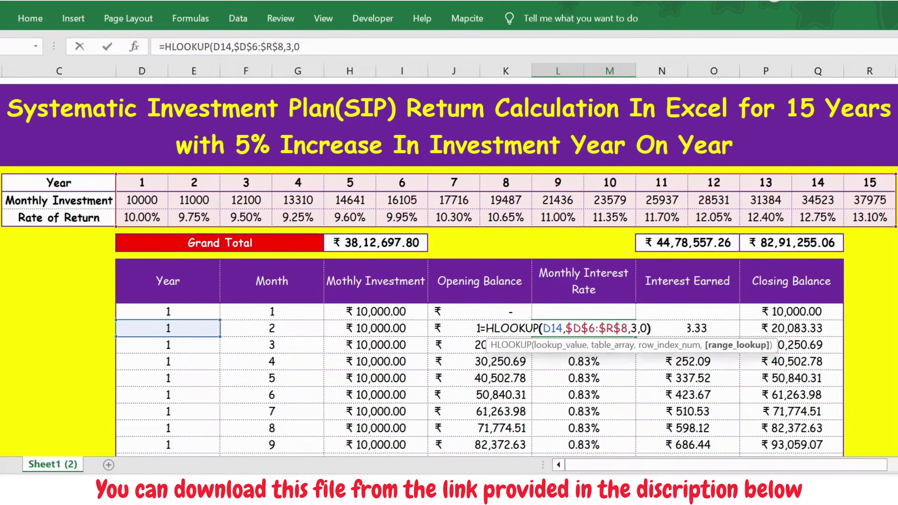
key(Return)
- Append /12 to month 2's rate formula to turn it into a monthly rate
click(584, 328)
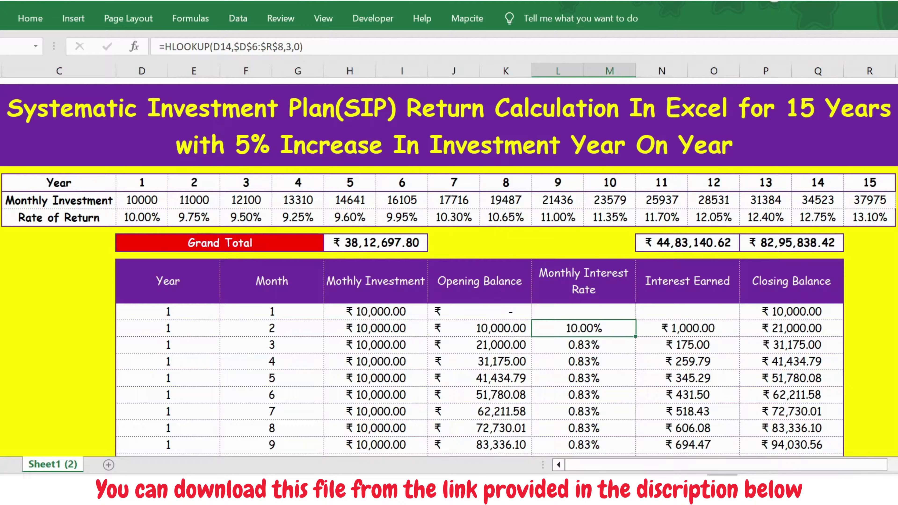
click(584, 345)
click(584, 328)
click(64, 215)
key(ctrl+shift+Right)
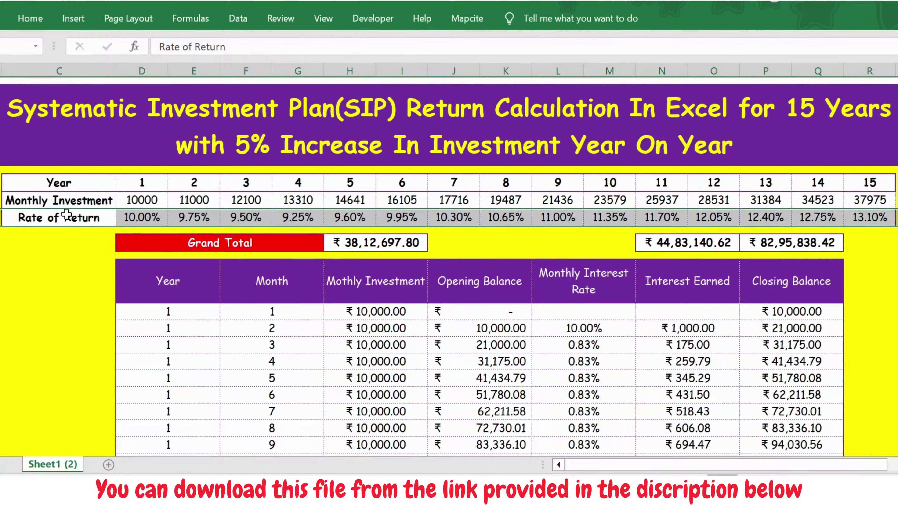
click(611, 330)
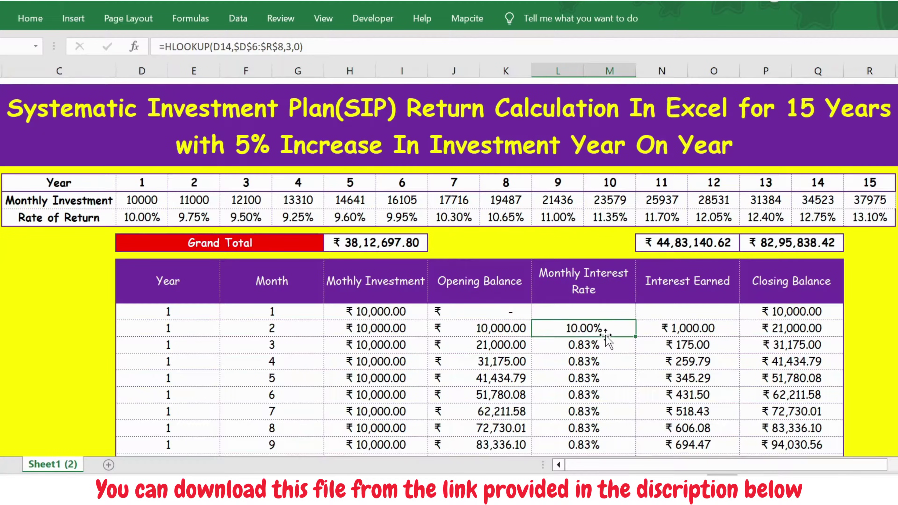
click(345, 46)
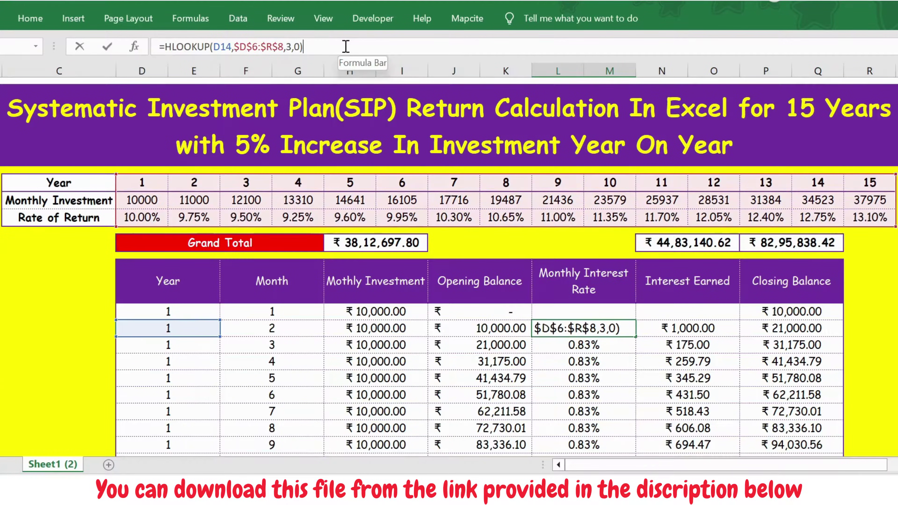
text(/12)
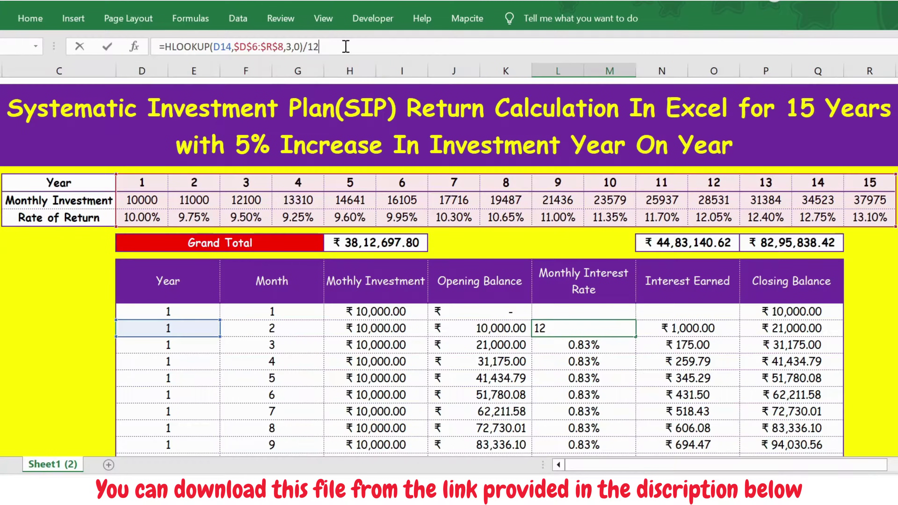
key(ctrl+Return)
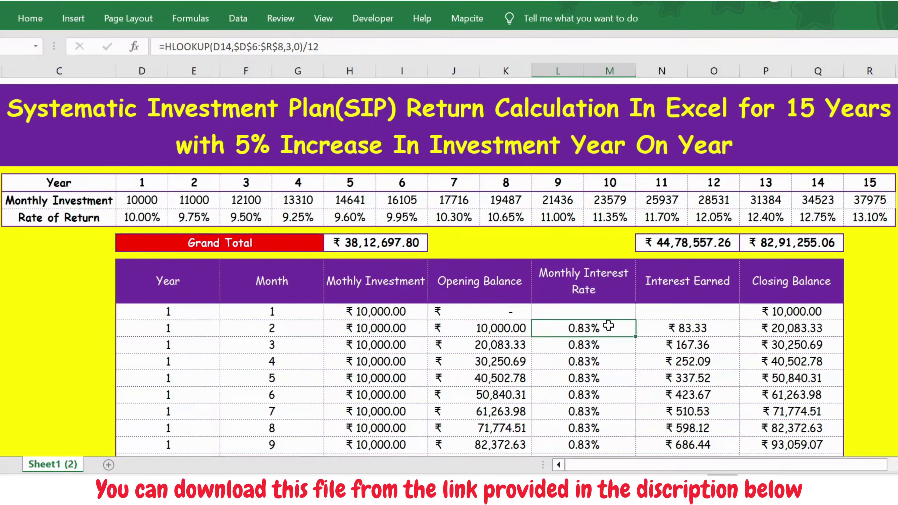
key(Down)
key(Down)
key(Down)
key(Up)
key(Up)
key(Up)
key(Right)
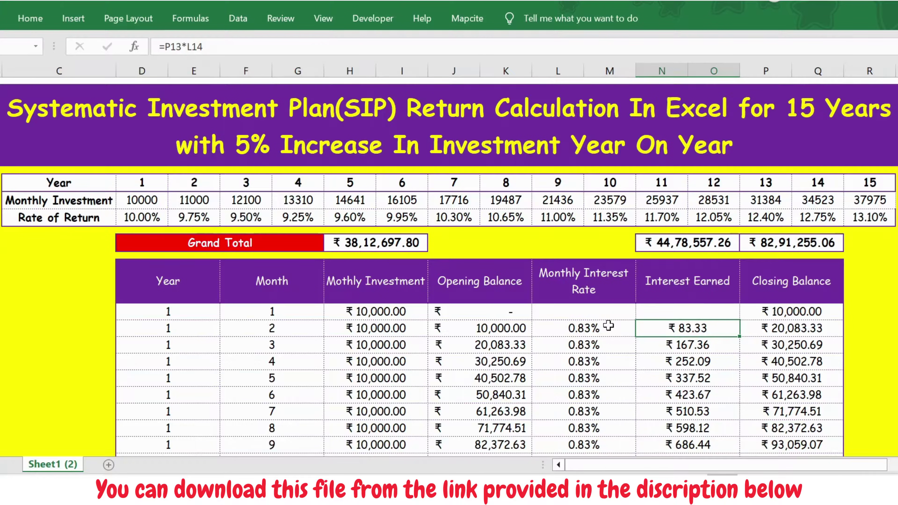
key(F2)
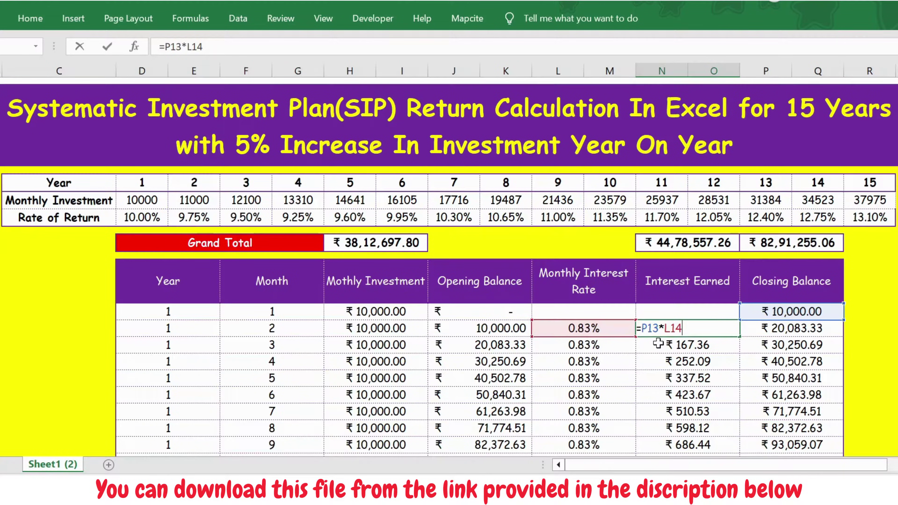
key(Escape)
key(Down)
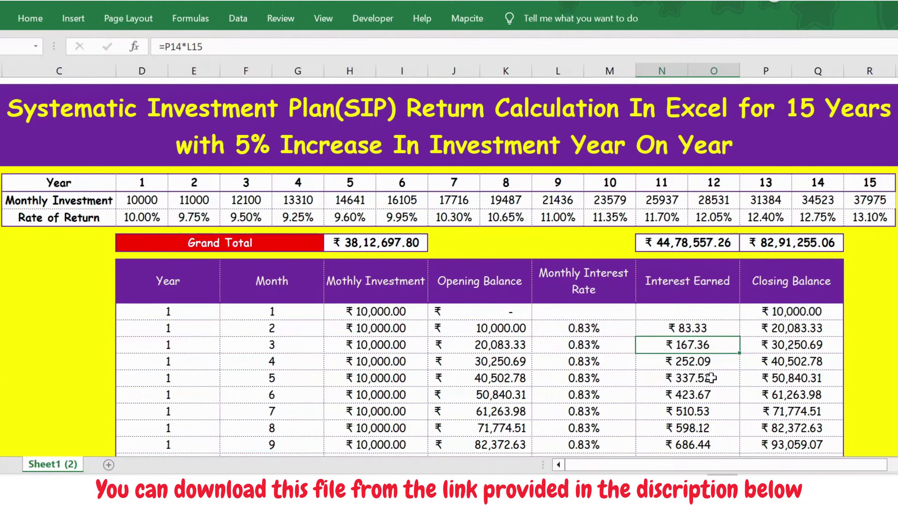
key(F2)
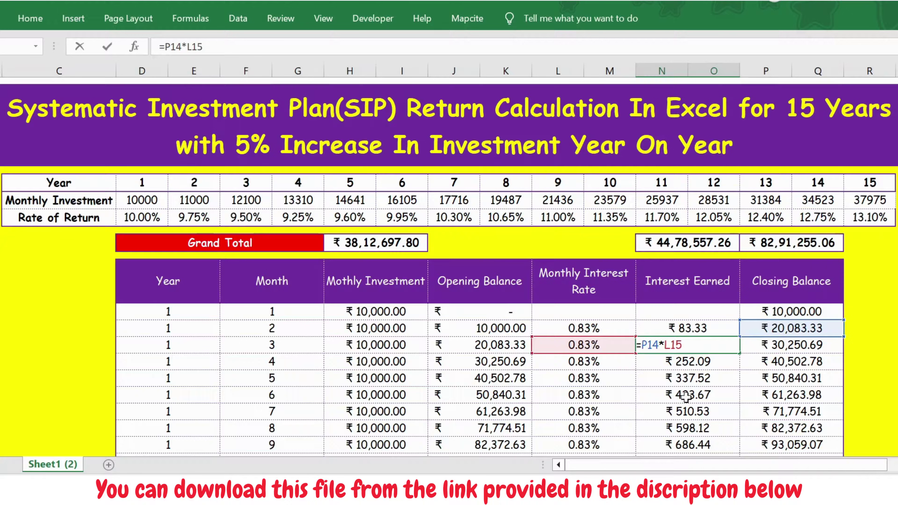
key(Escape)
key(Right)
key(Up)
key(Up)
key(Up)
key(Down)
key(F2)
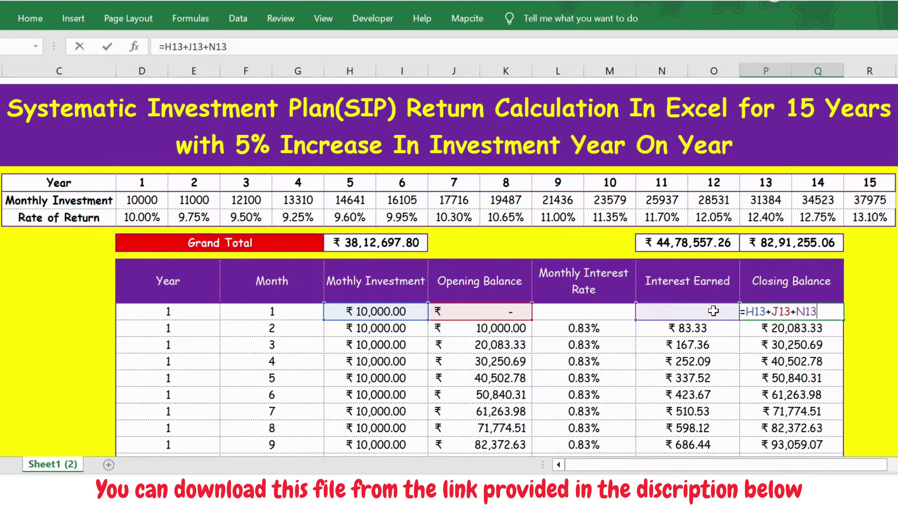
key(Return)
key(F2)
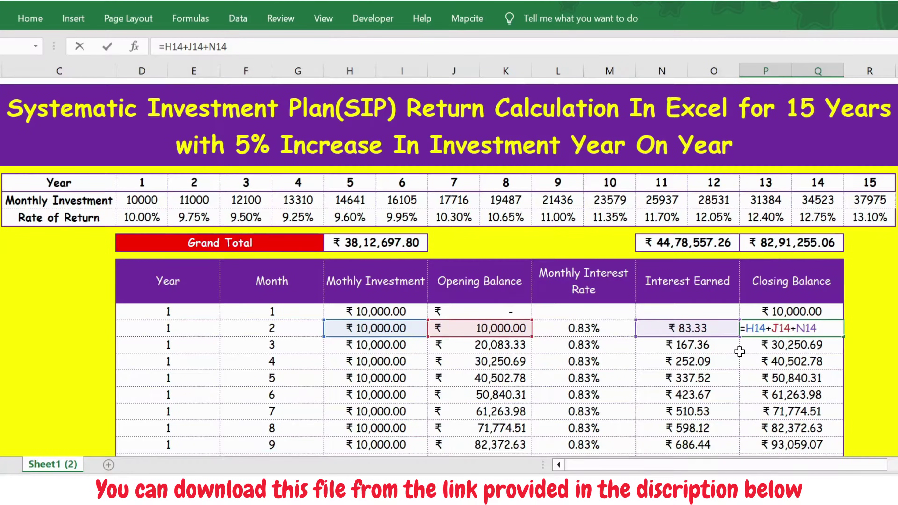
key(Return)
key(F2)
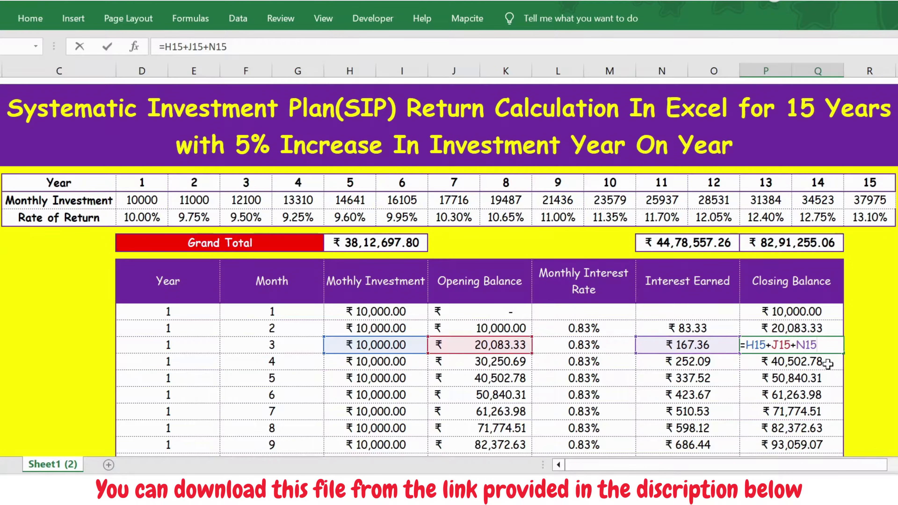
key(ctrl+Return)
key(Up)
key(Up)
key(Down)
key(Down)
key(ctrl+Down)
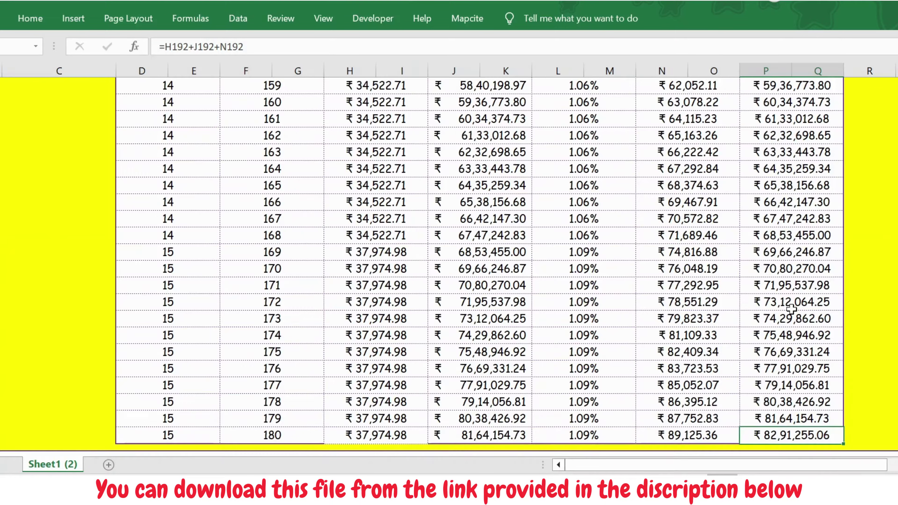
key(ctrl+Up)
key(Down)
key(Down)
key(Down)
key(Down)
key(Down)
key(Down)
key(Left)
key(Right)
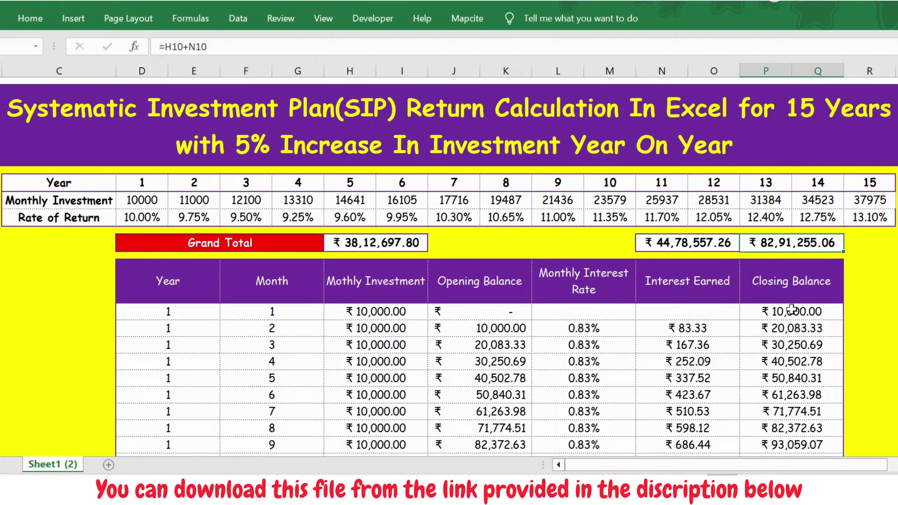
- Enter 15000 as the year-1 monthly investment in D7 and check the new grand total
click(152, 200)
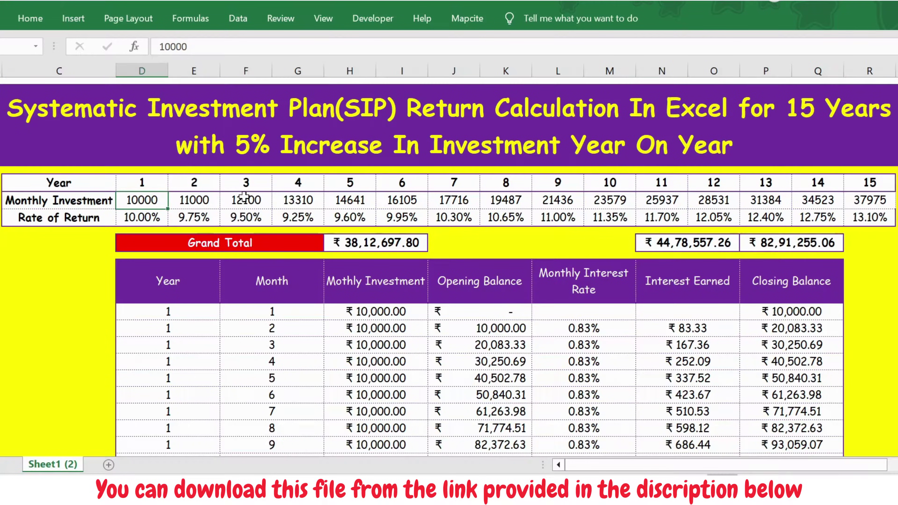
text(15)
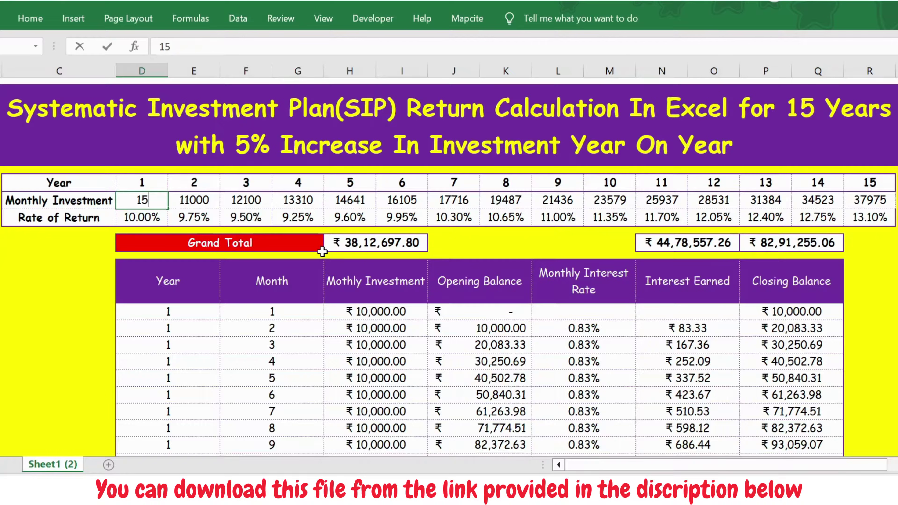
text(000)
key(Return)
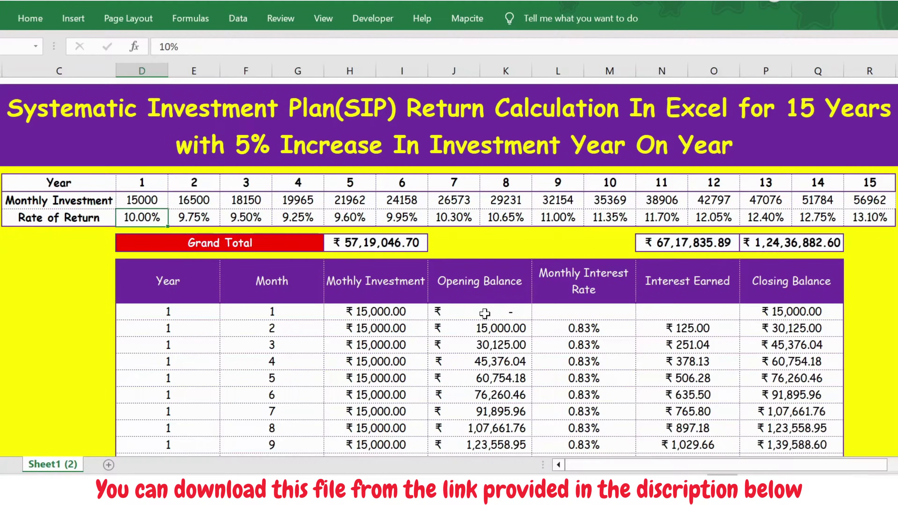
click(764, 244)
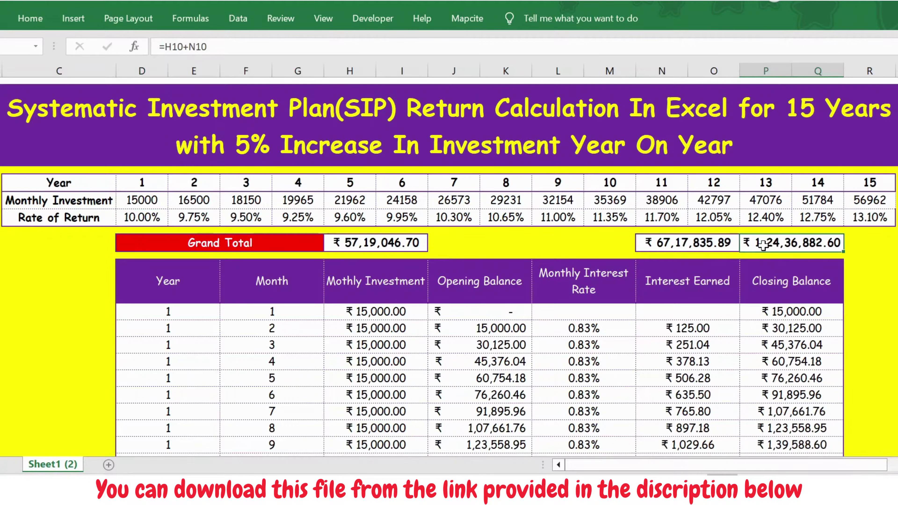